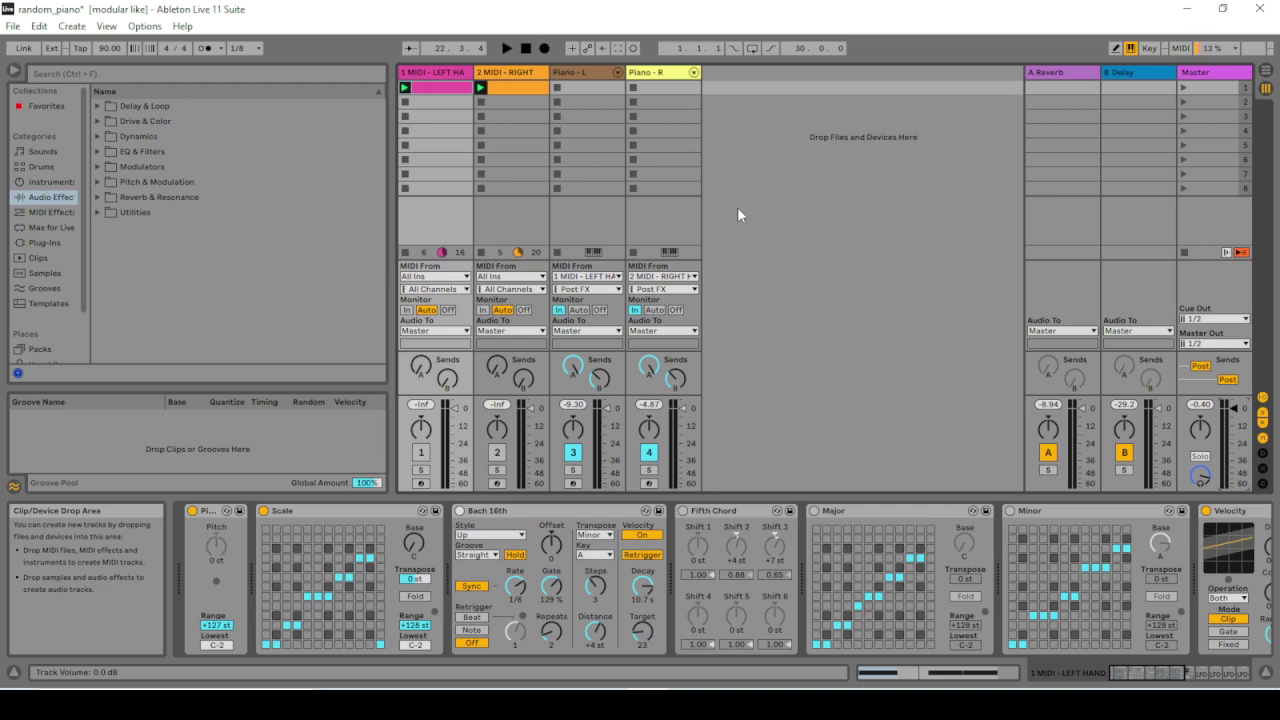
# - Play the random_piano piece, pull the Master volume down, then stop playback
pyautogui.press('space')
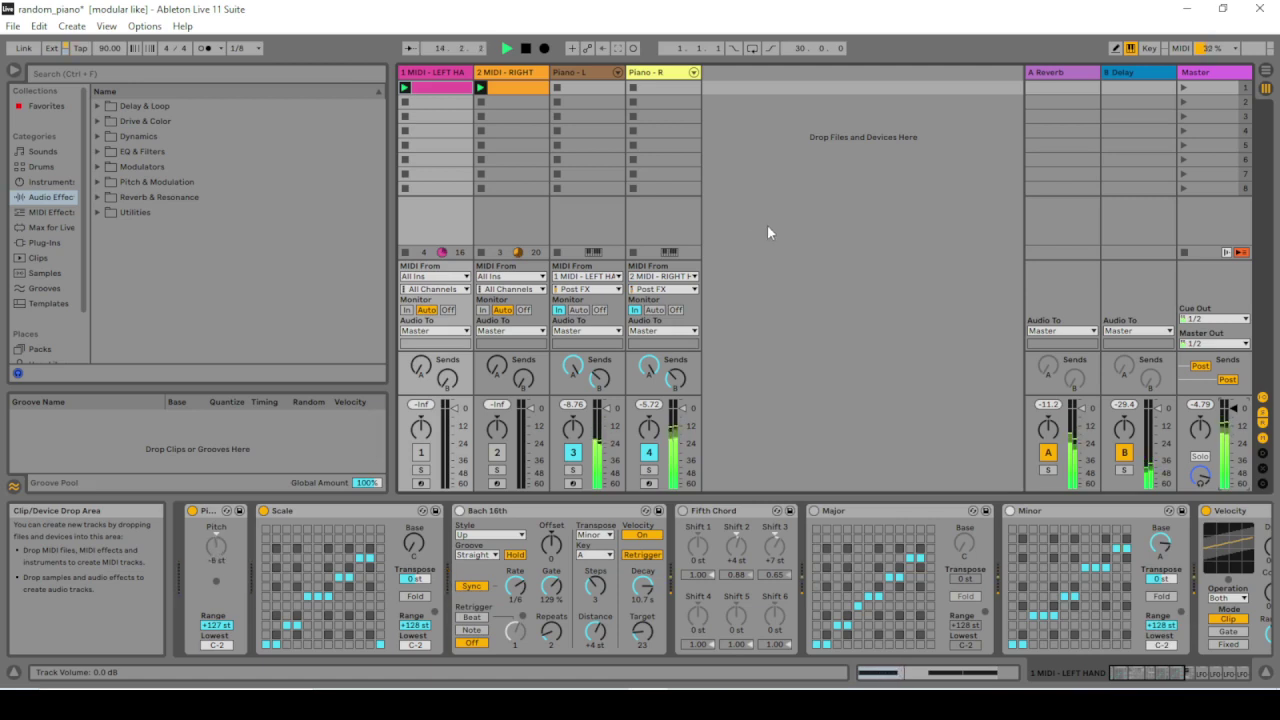
pyautogui.click(1234, 414)
pyautogui.moveTo(1234, 414); pyautogui.dragTo(1236, 490)
pyautogui.press('space')
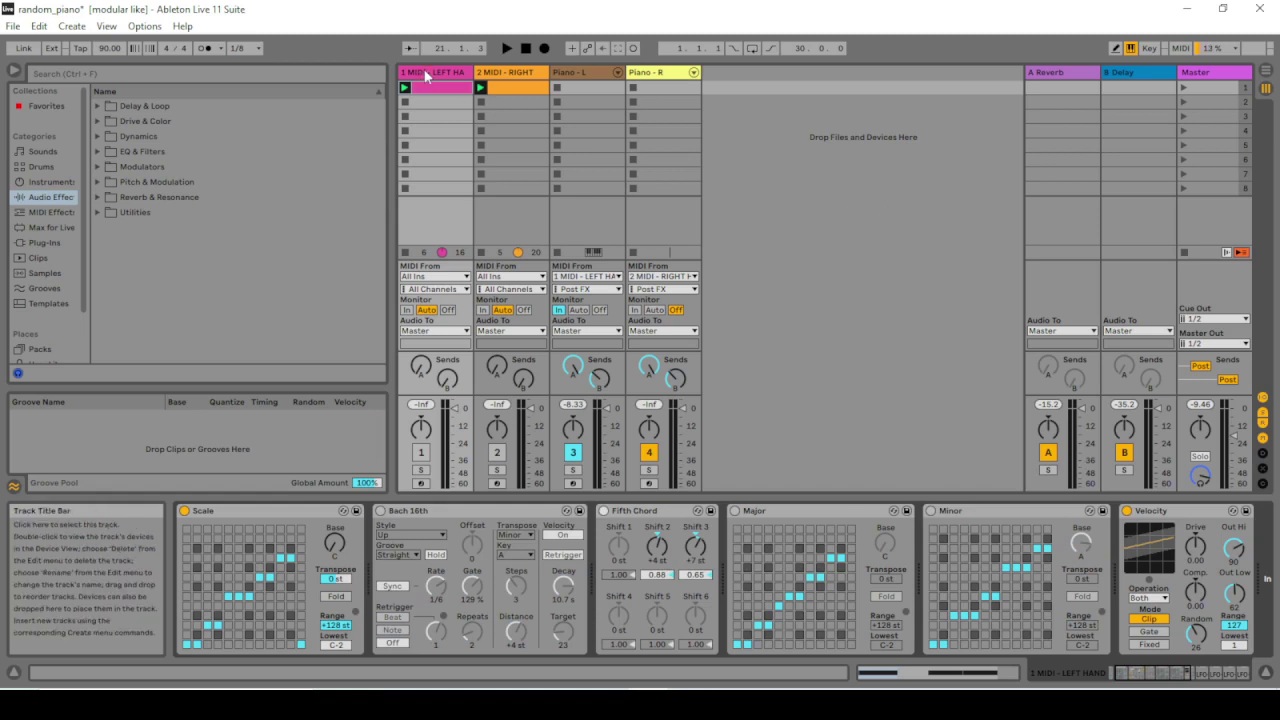
pyautogui.click(515, 74)
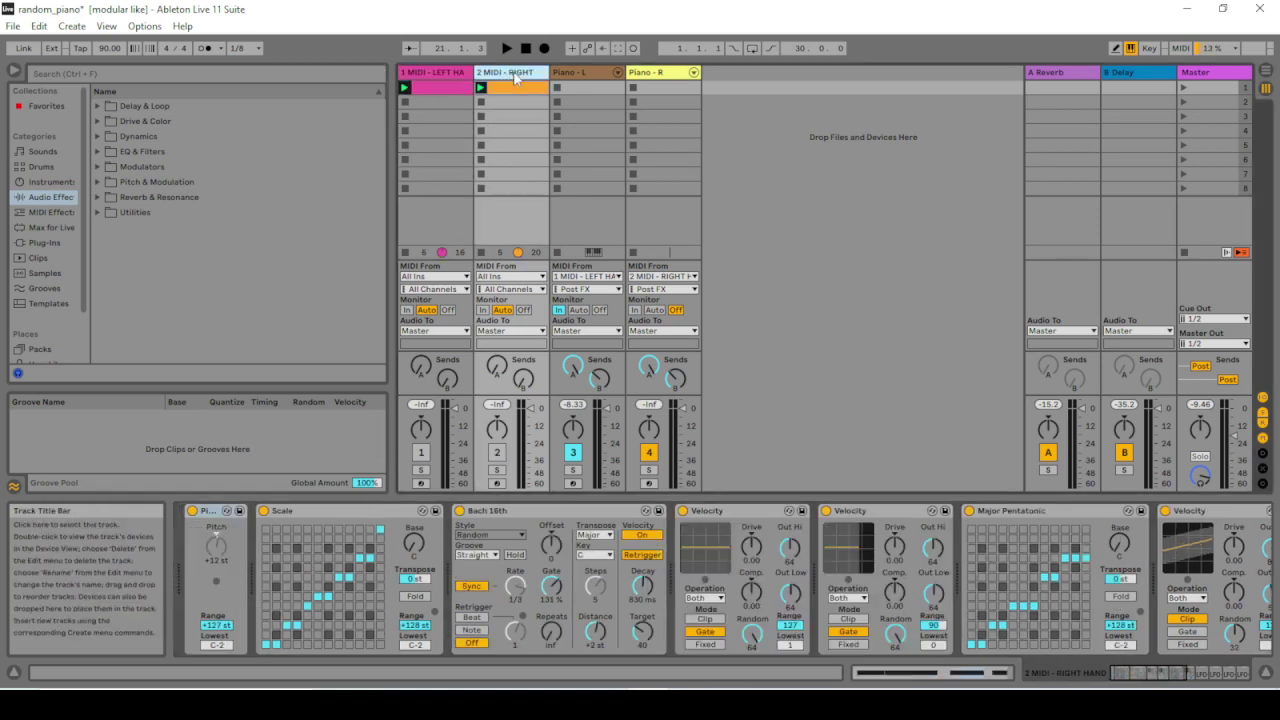
pyautogui.click(590, 76)
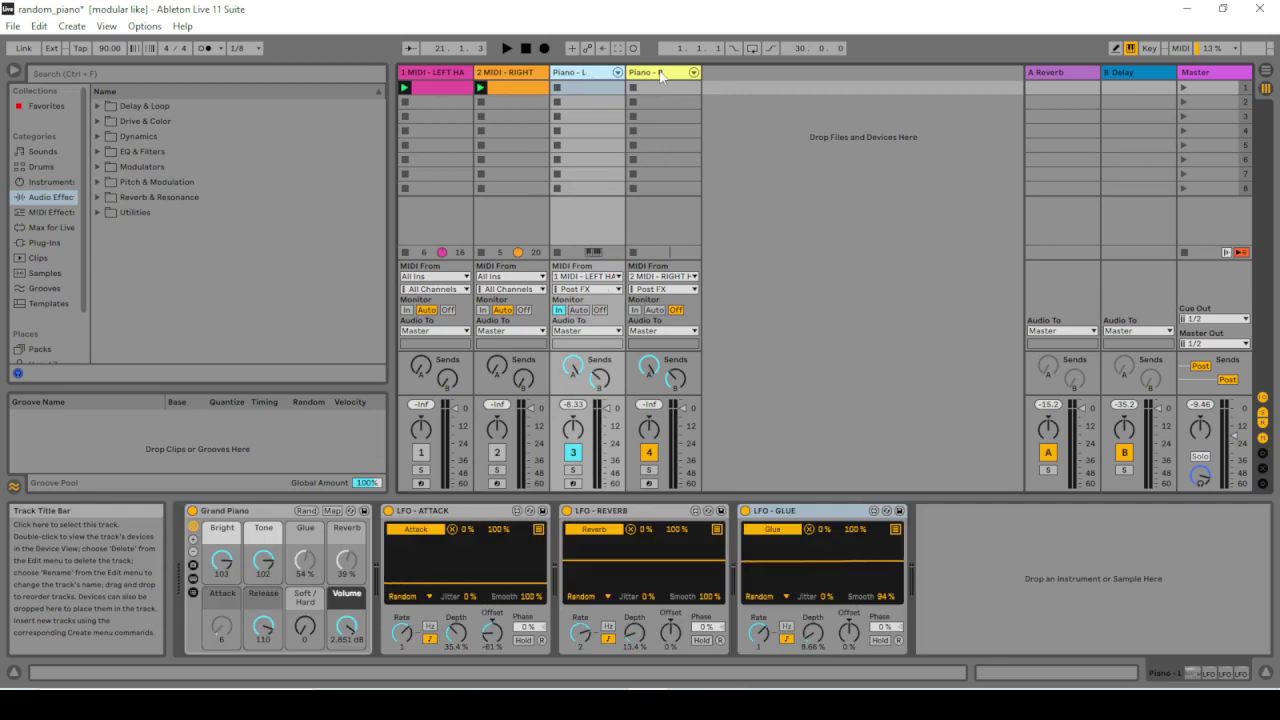
pyautogui.click(660, 76)
pyautogui.click(581, 72)
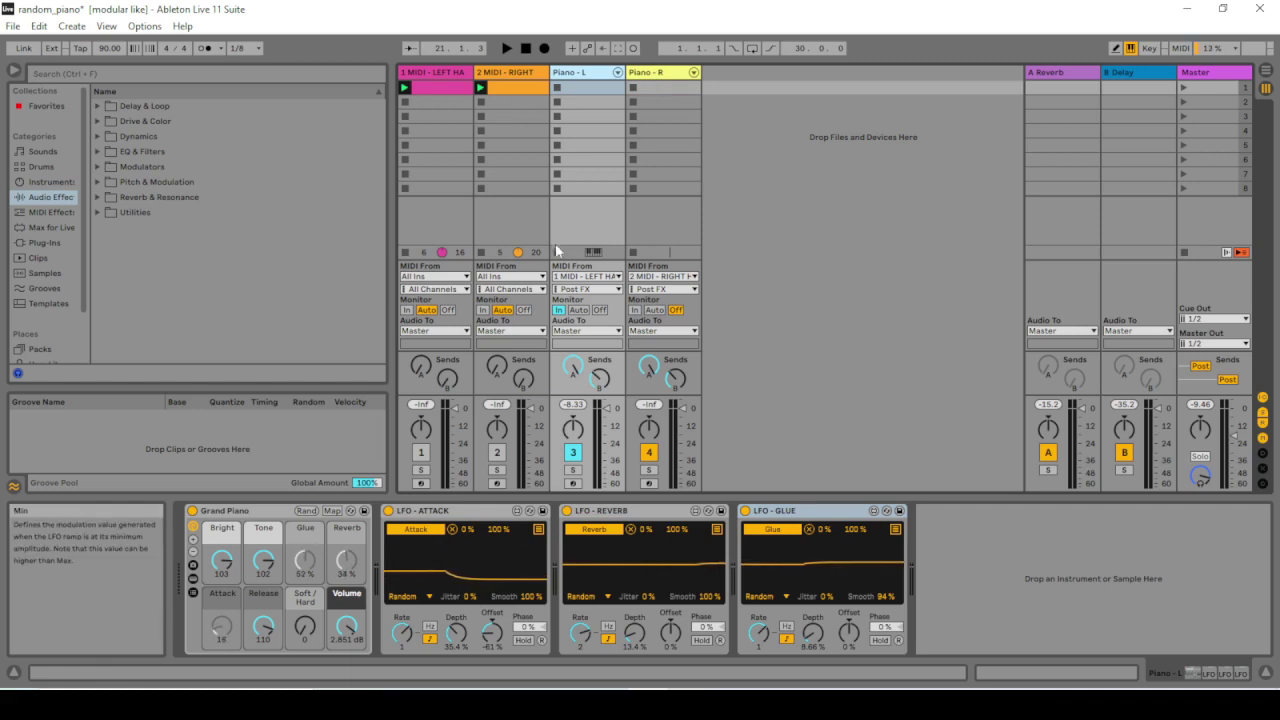
pyautogui.click(634, 84)
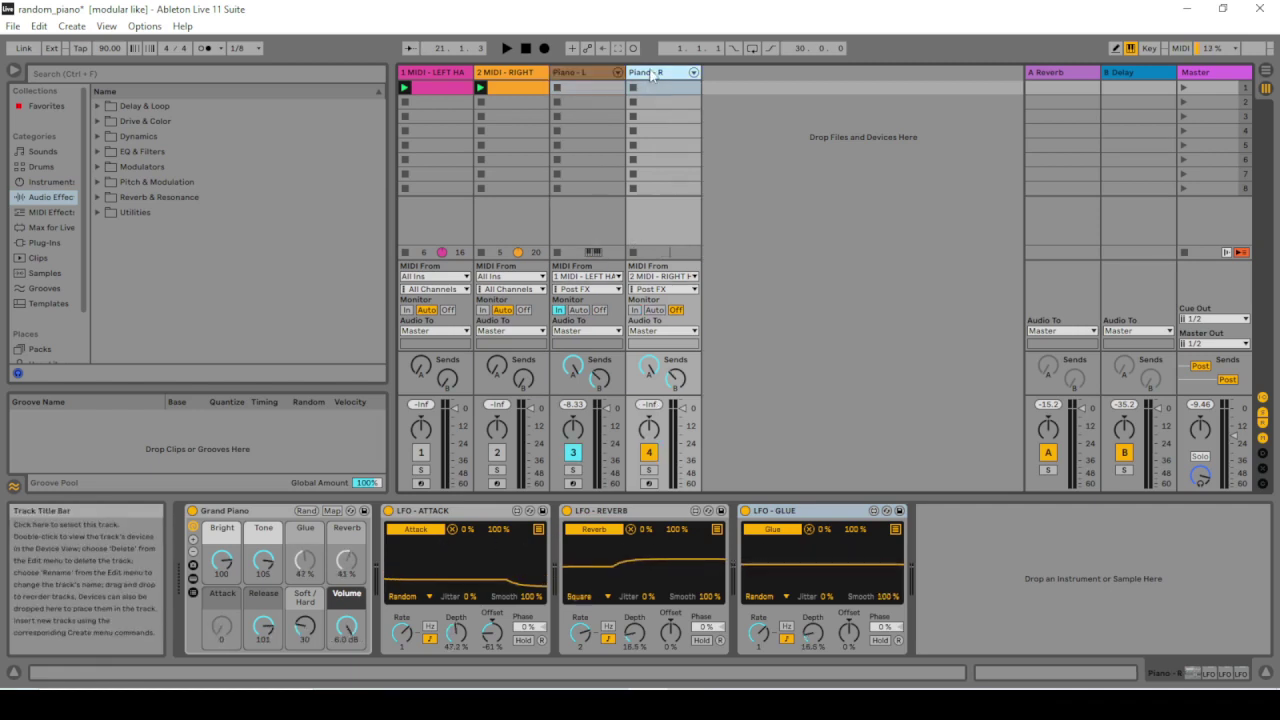
pyautogui.click(577, 71)
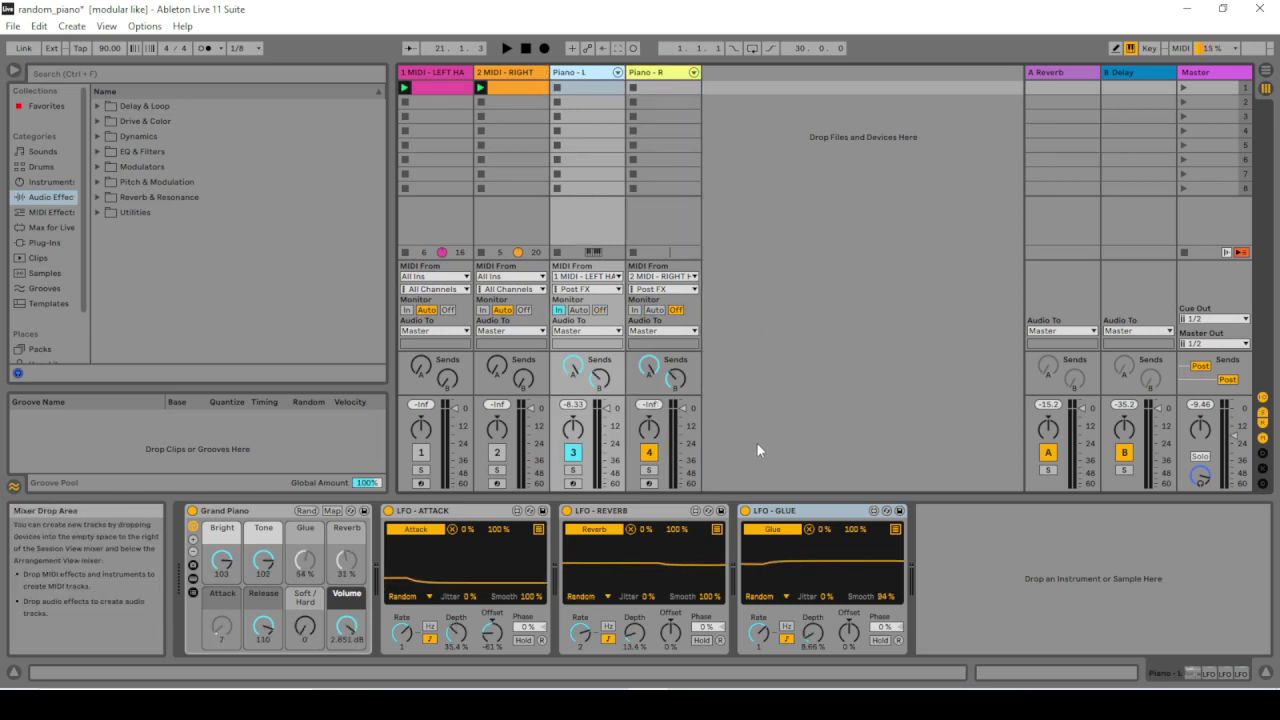
pyautogui.click(253, 514)
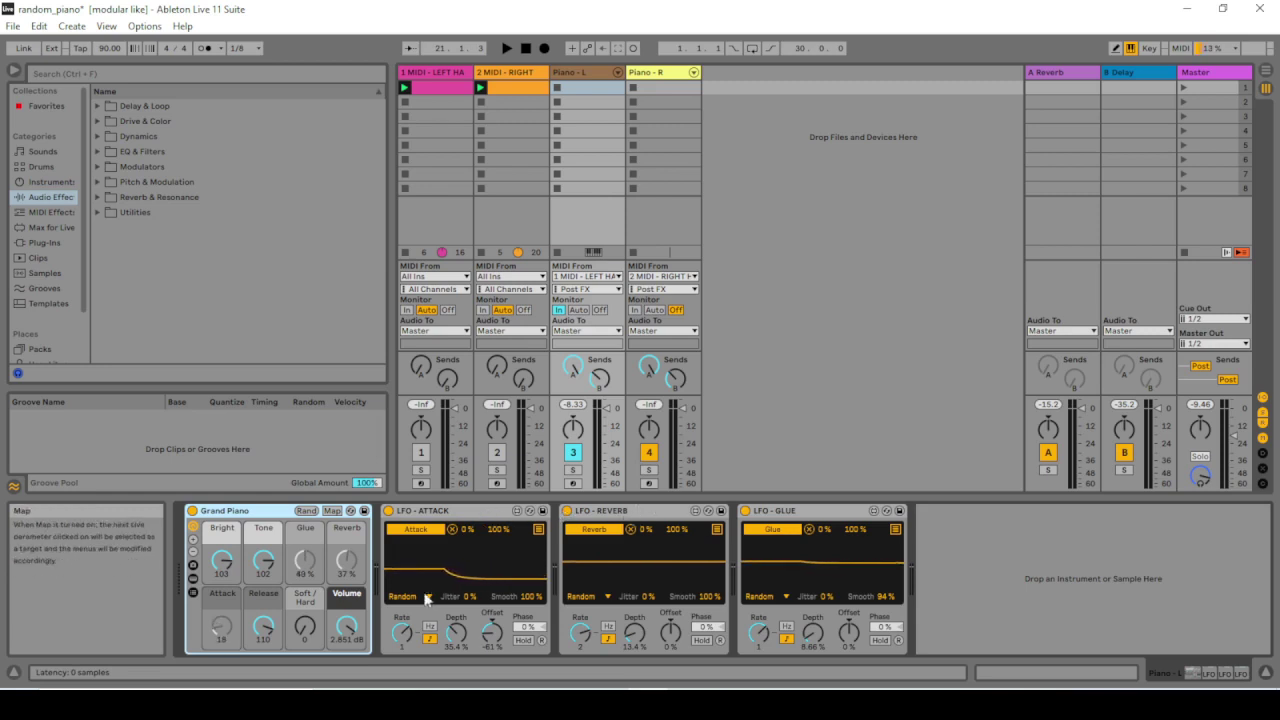
pyautogui.click(467, 517)
pyautogui.click(657, 519)
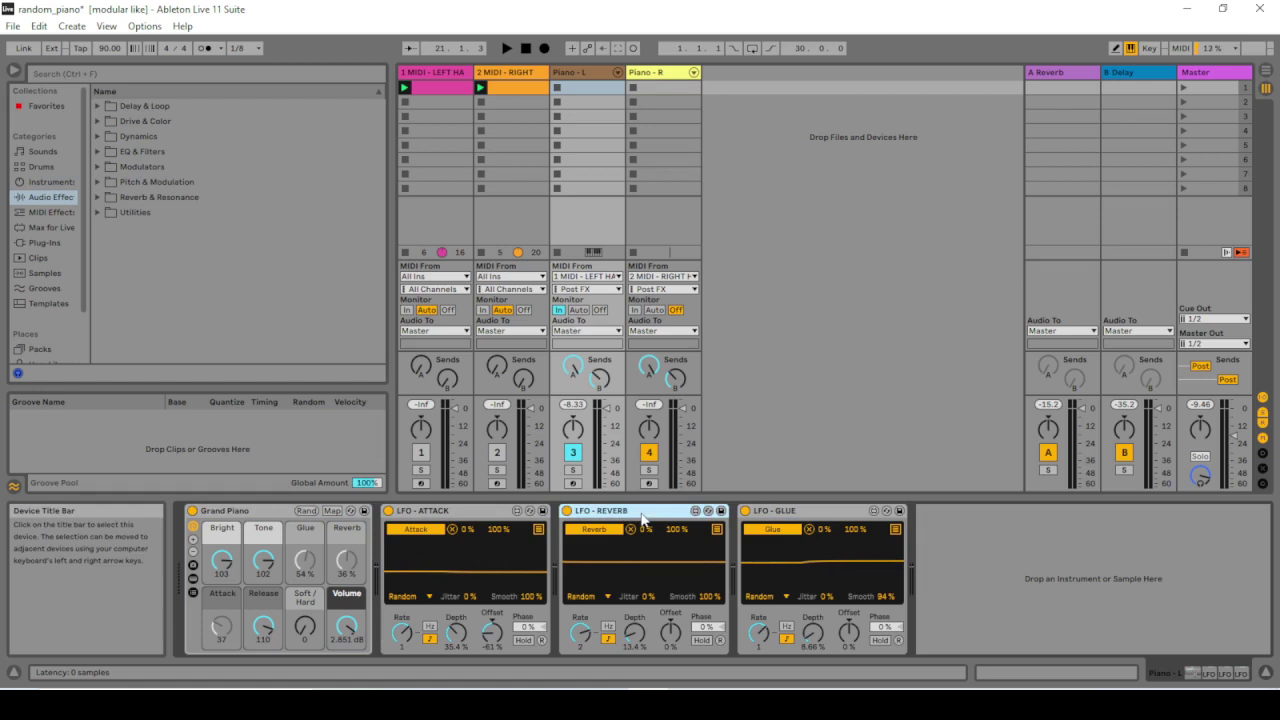
pyautogui.click(812, 516)
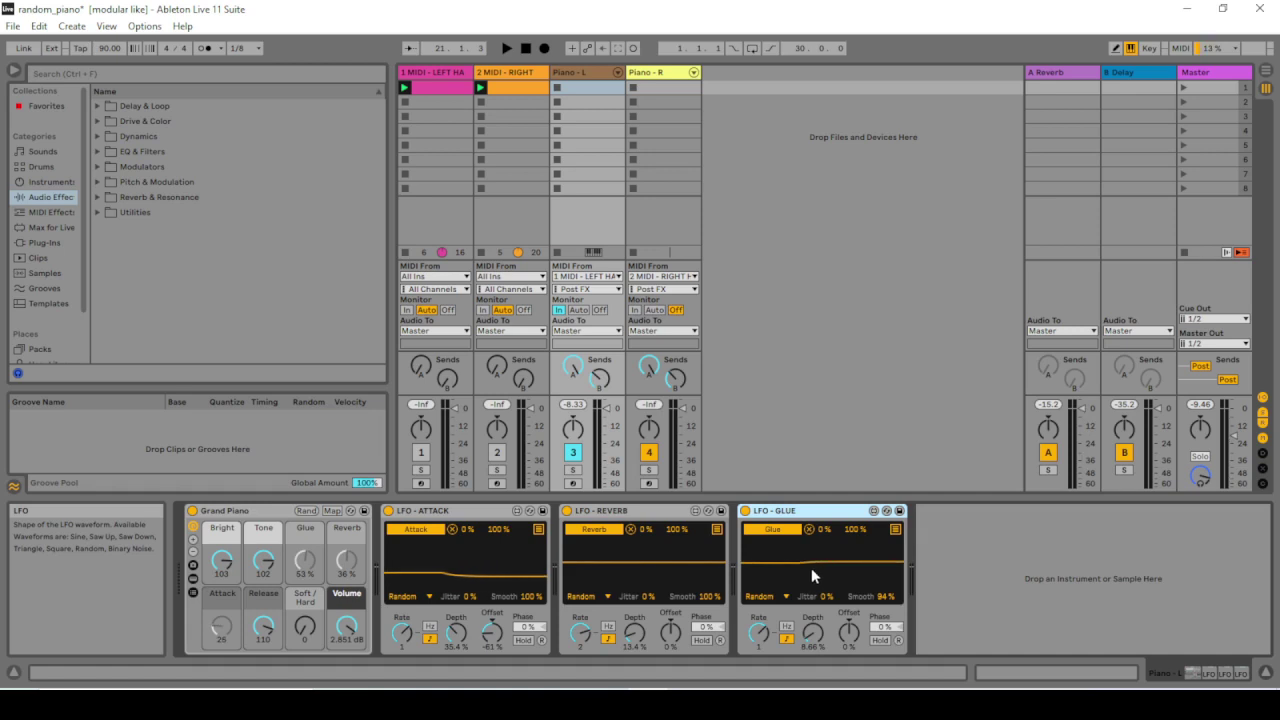
pyautogui.click(648, 78)
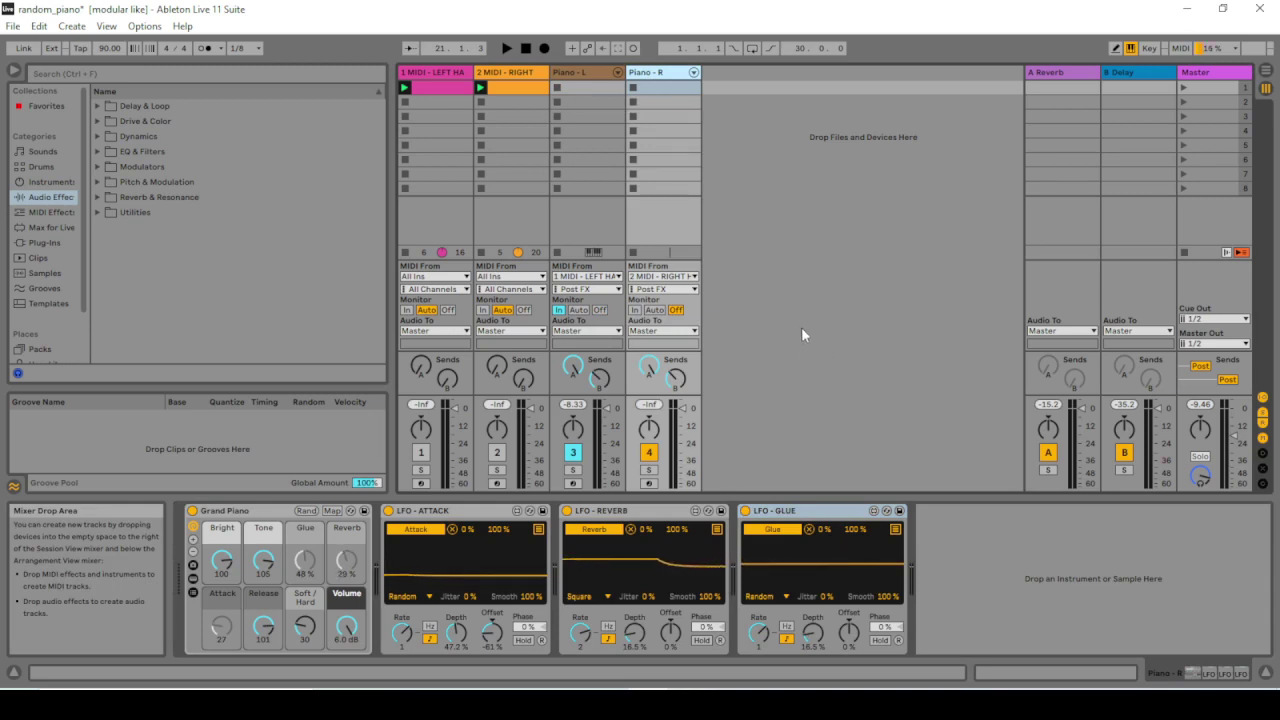
pyautogui.click(448, 74)
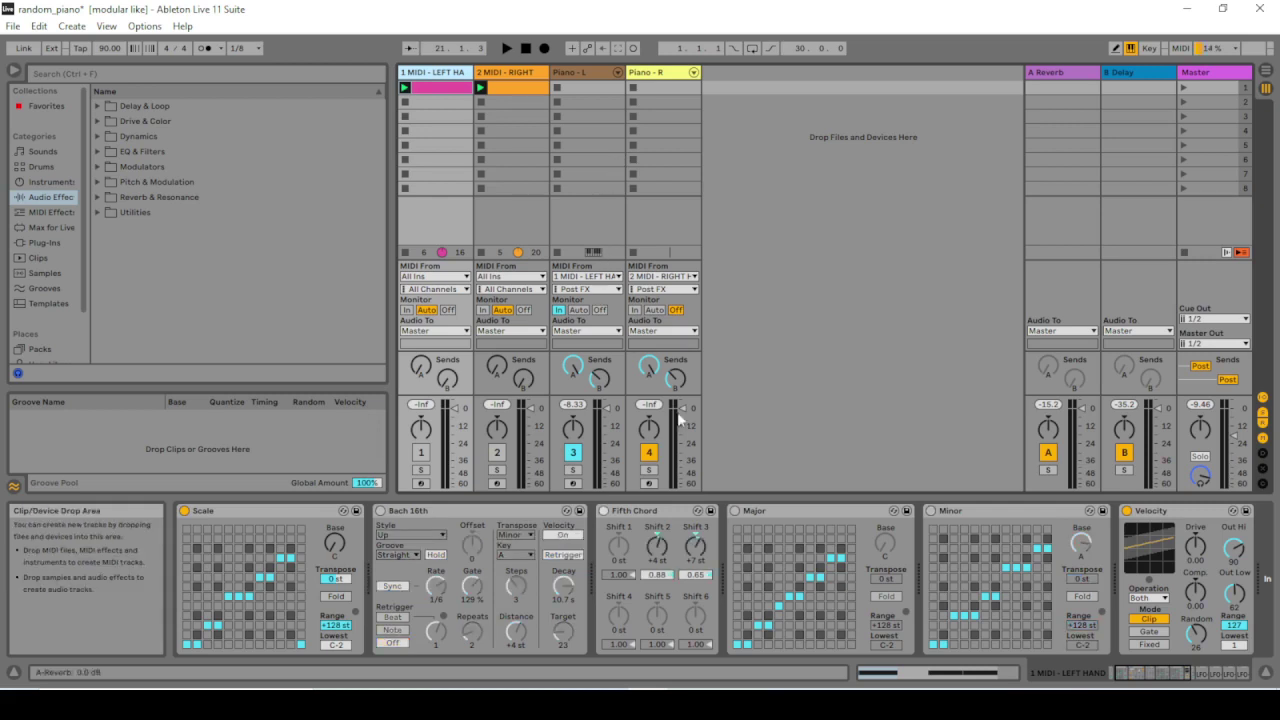
pyautogui.click(439, 89)
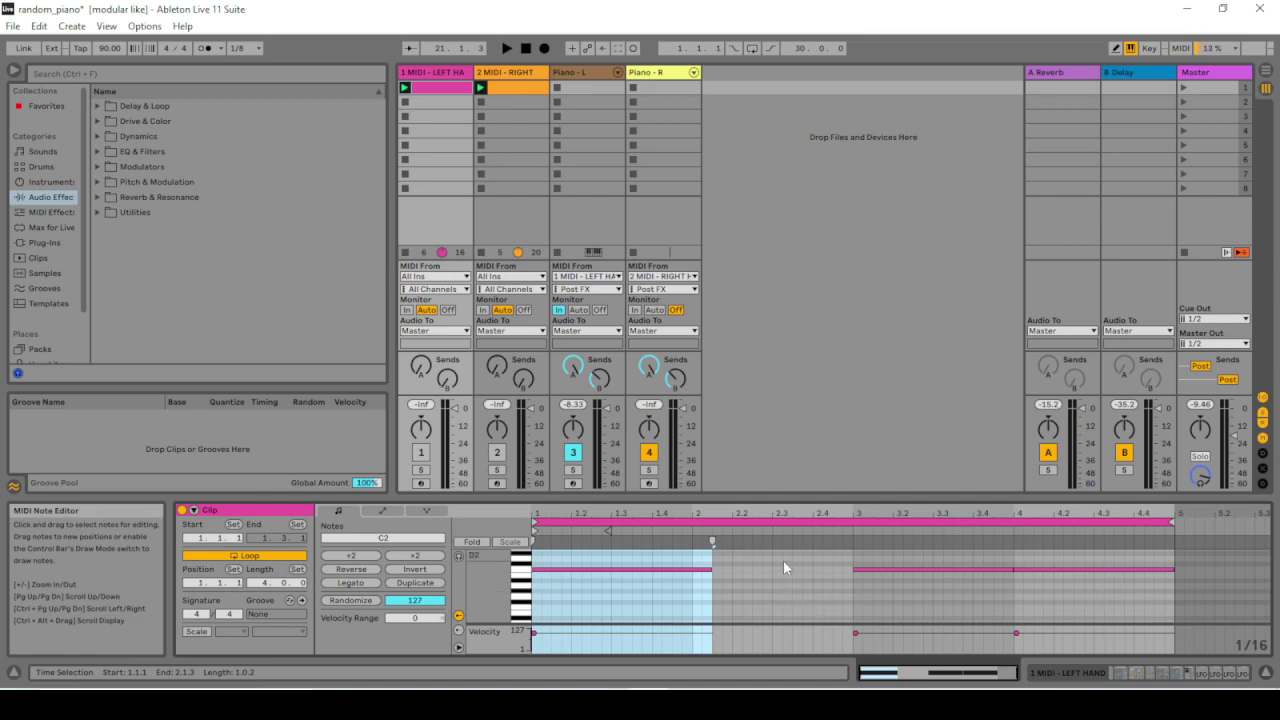
pyautogui.click(508, 85)
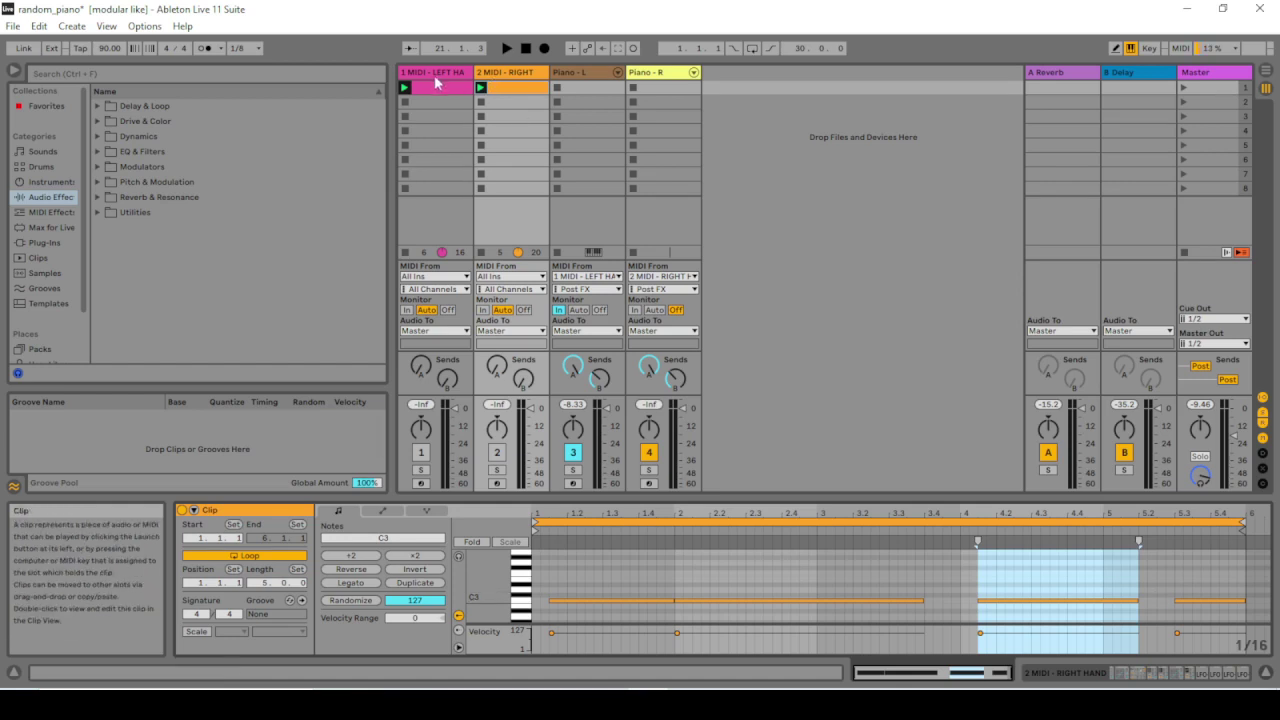
pyautogui.scroll(-1, 700, 575)
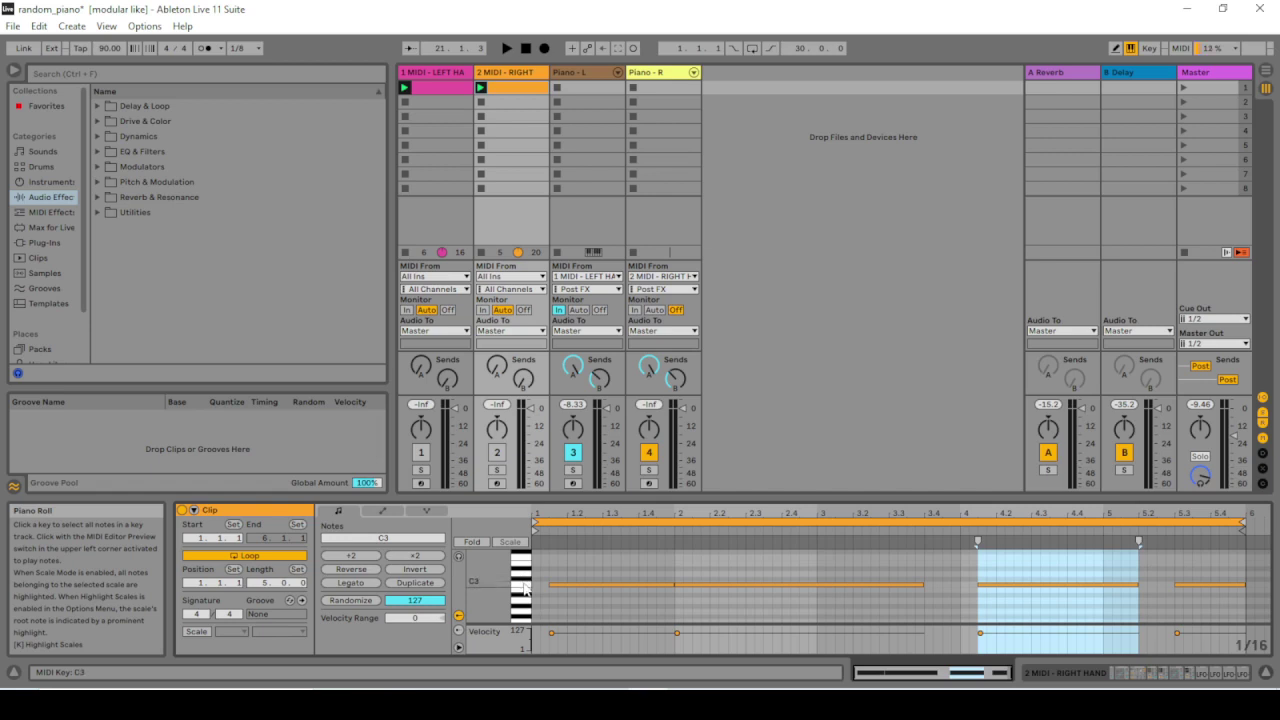
pyautogui.click(441, 84)
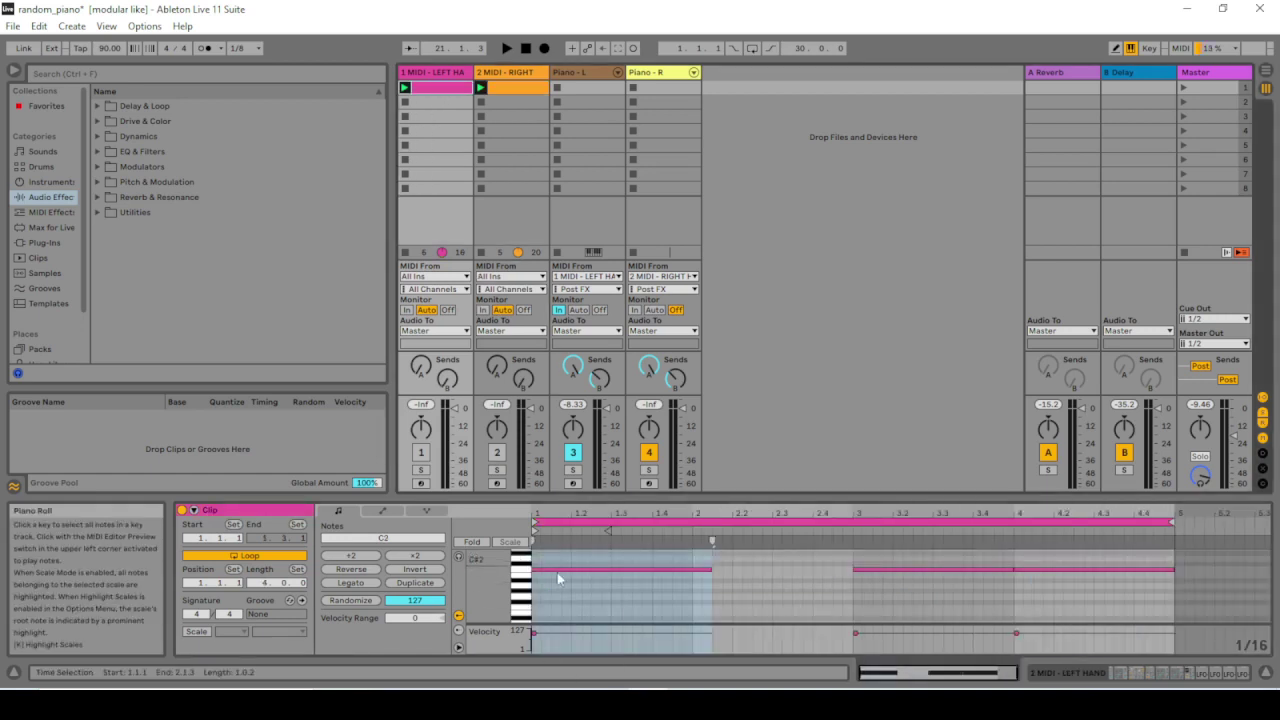
pyautogui.hotkey('shift', 'Tab')
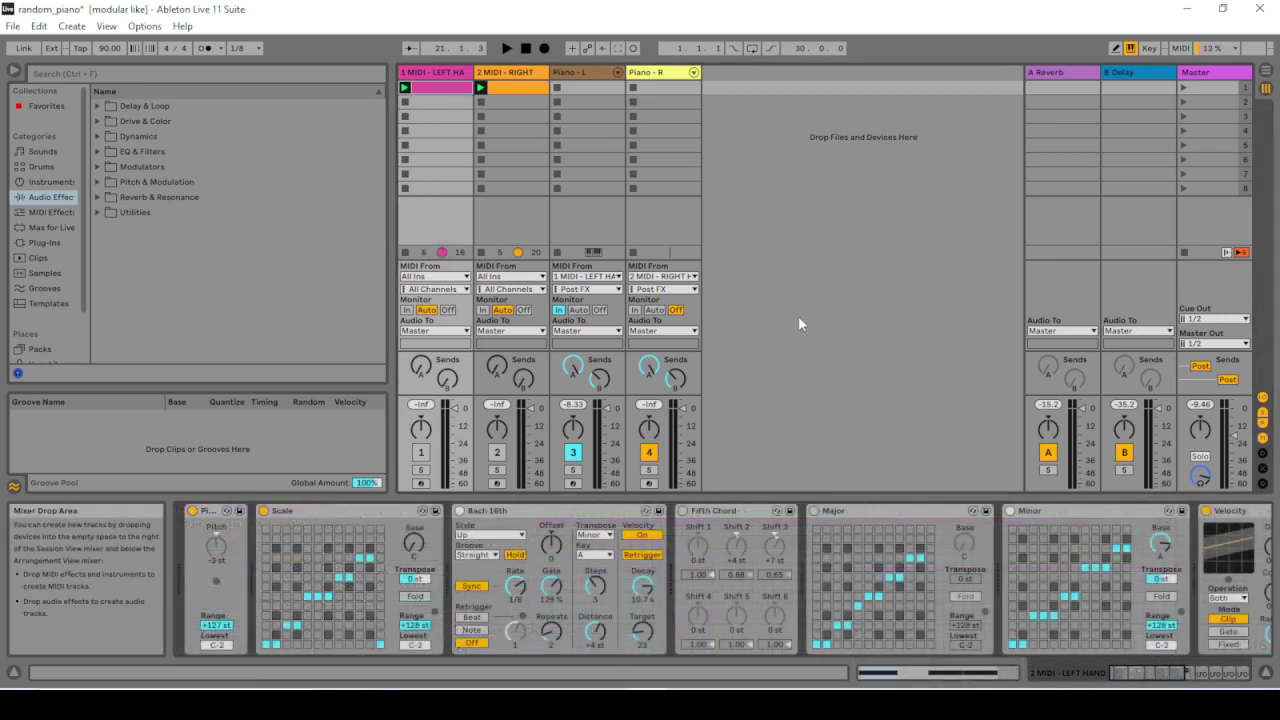
# - Switch off Pitch, Scale, LFO-PITCH, LFO-ARP, LFO-CHOTRDS and LFO-MINOR on the left-hand track
pyautogui.click(192, 511)
pyautogui.click(264, 511)
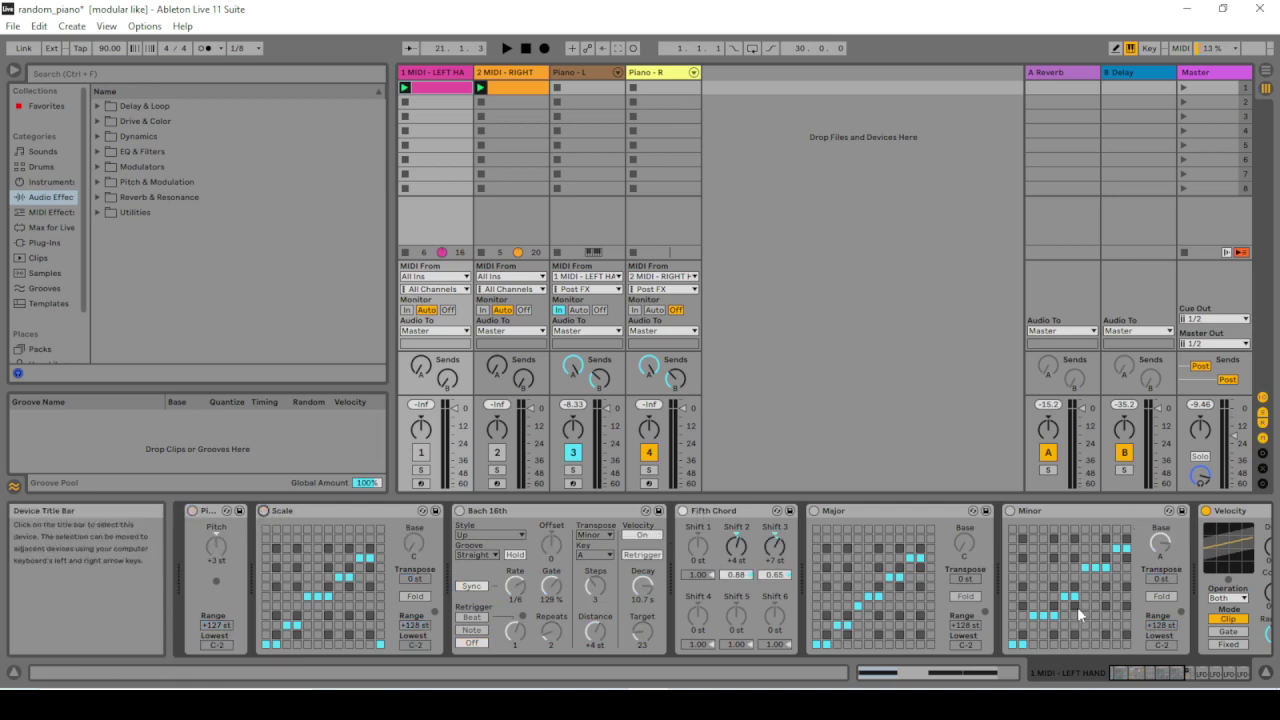
pyautogui.moveTo(1134, 674); pyautogui.dragTo(1180, 674)
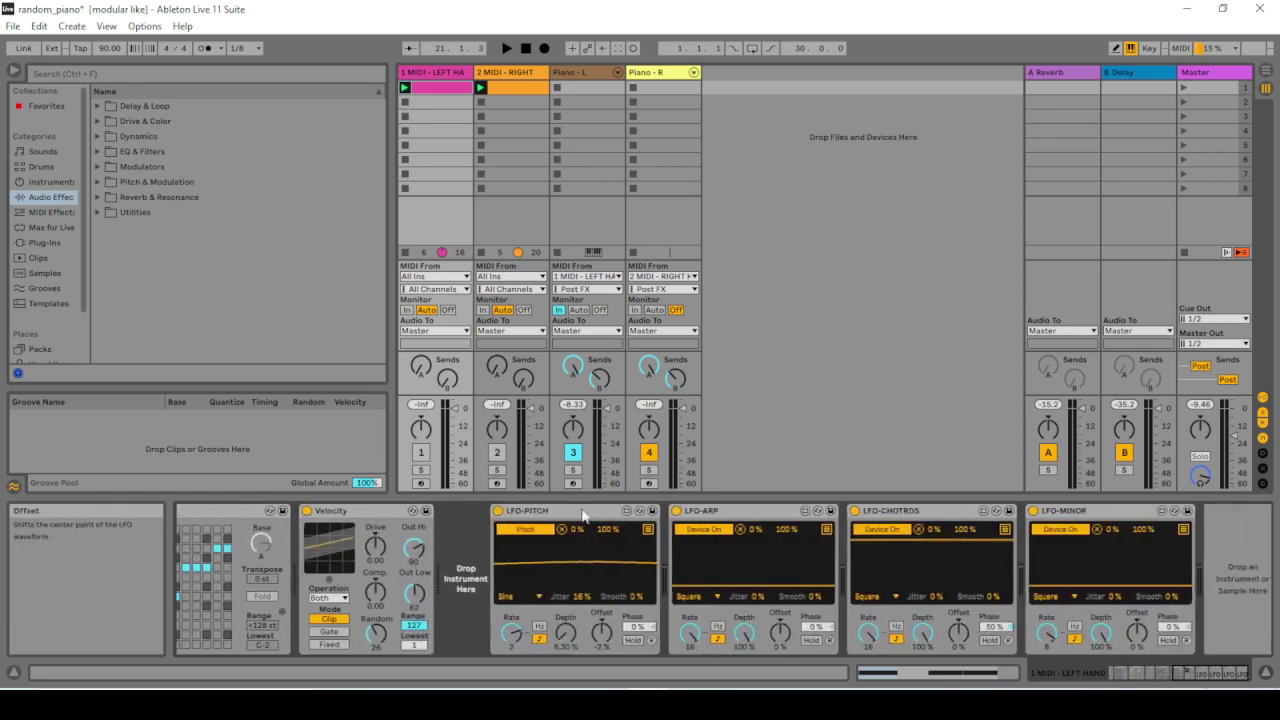
pyautogui.click(498, 511)
pyautogui.click(676, 511)
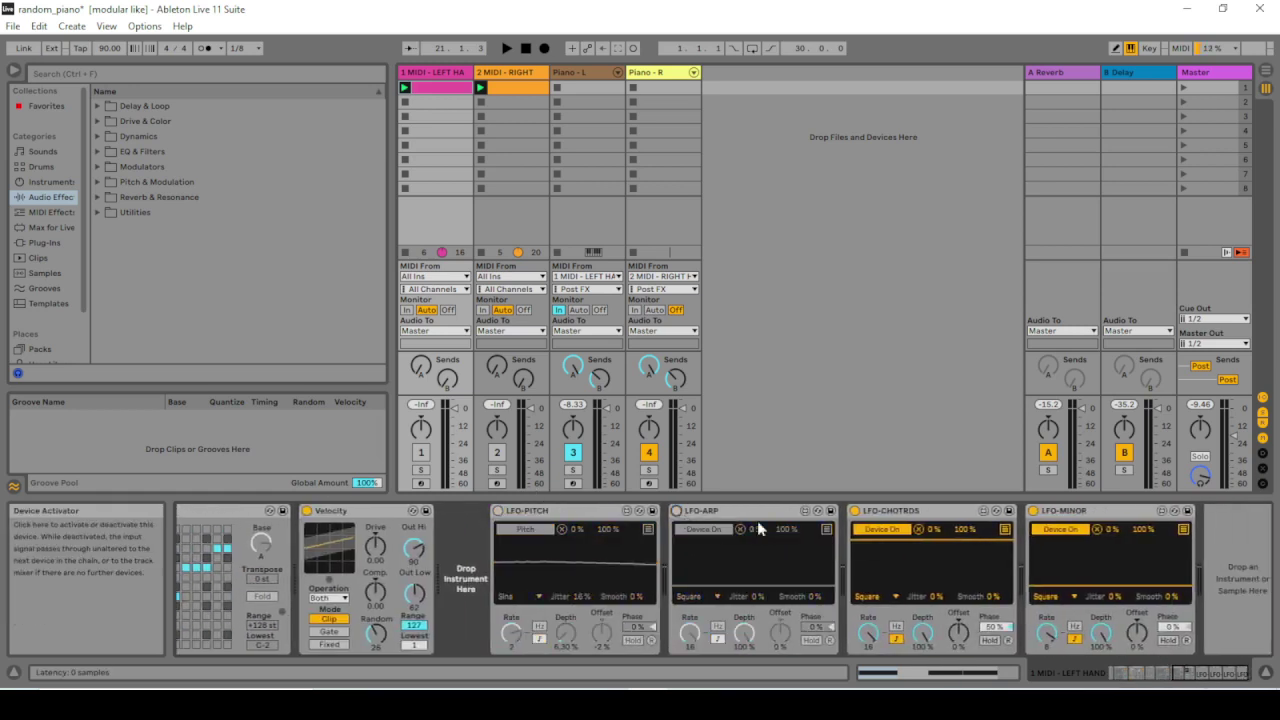
pyautogui.click(855, 511)
pyautogui.click(1033, 511)
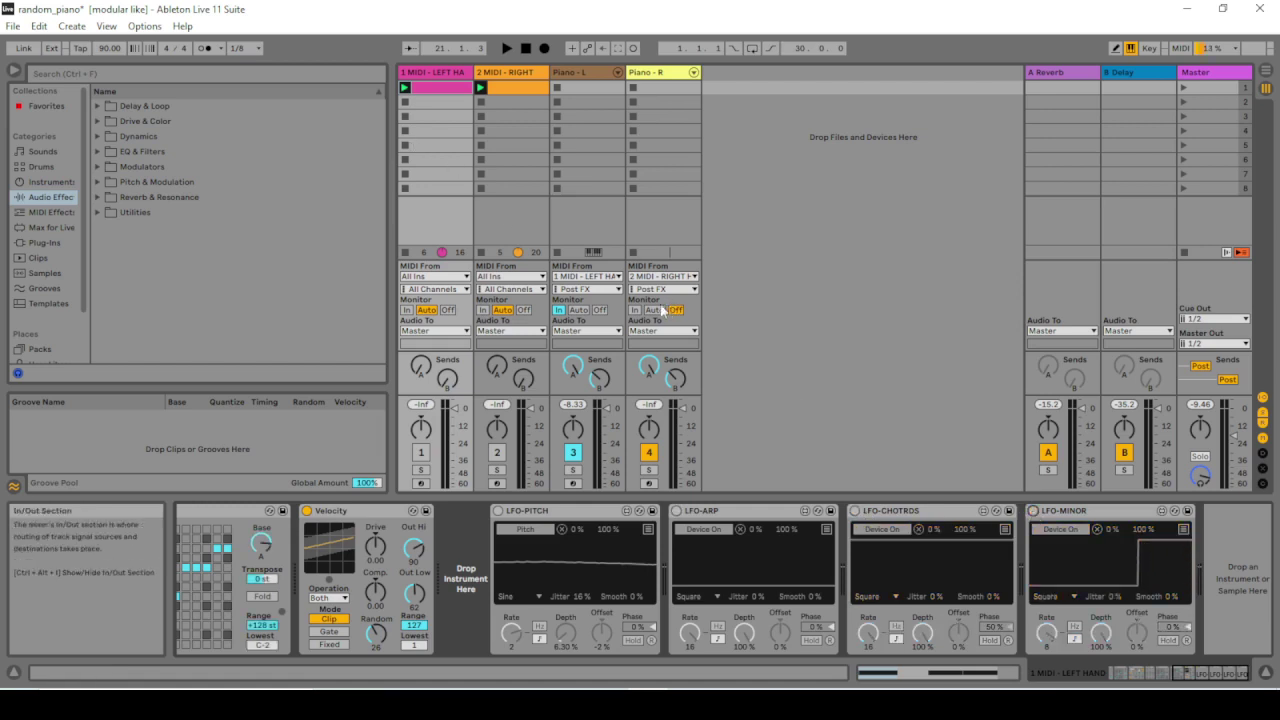
# - Start playback, toggle LFO-CHOTRDS on and back off, and raise Master to -19.4 dB
pyautogui.click(505, 50)
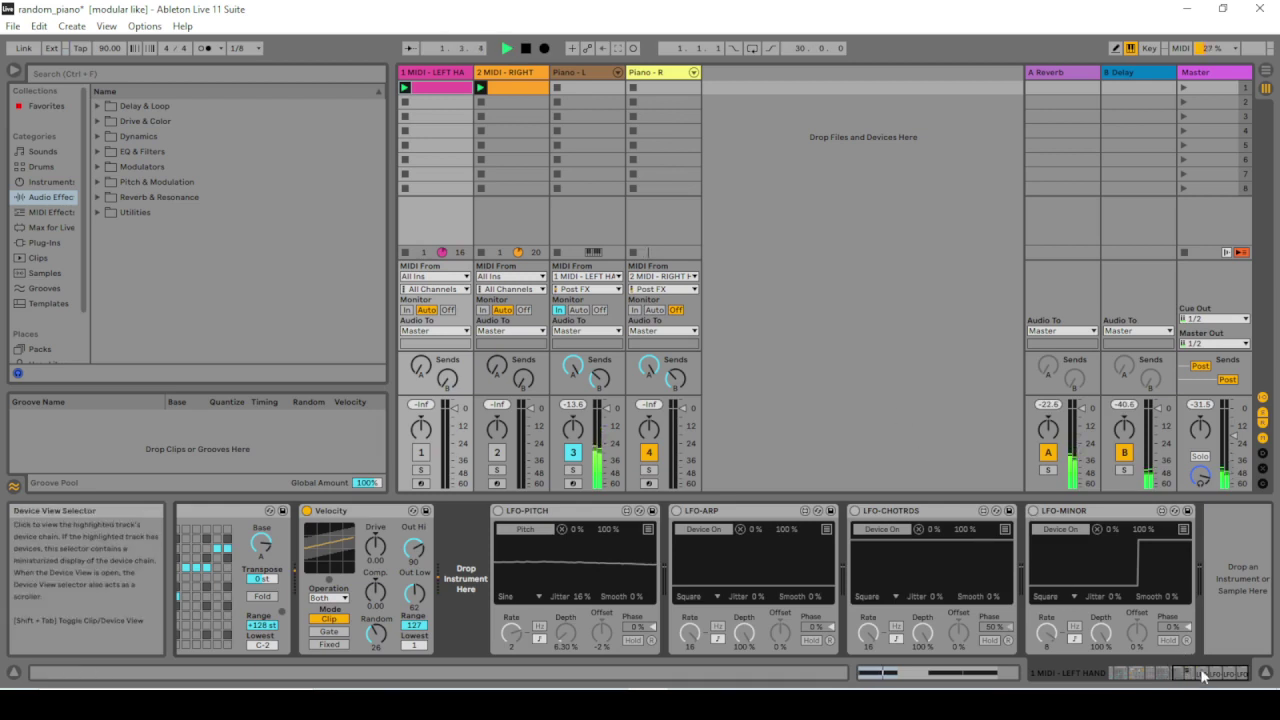
pyautogui.moveTo(1203, 677)
pyautogui.mouseDown()
pyautogui.moveTo(1180, 679)
pyautogui.moveTo(1189, 669)
pyautogui.mouseUp()
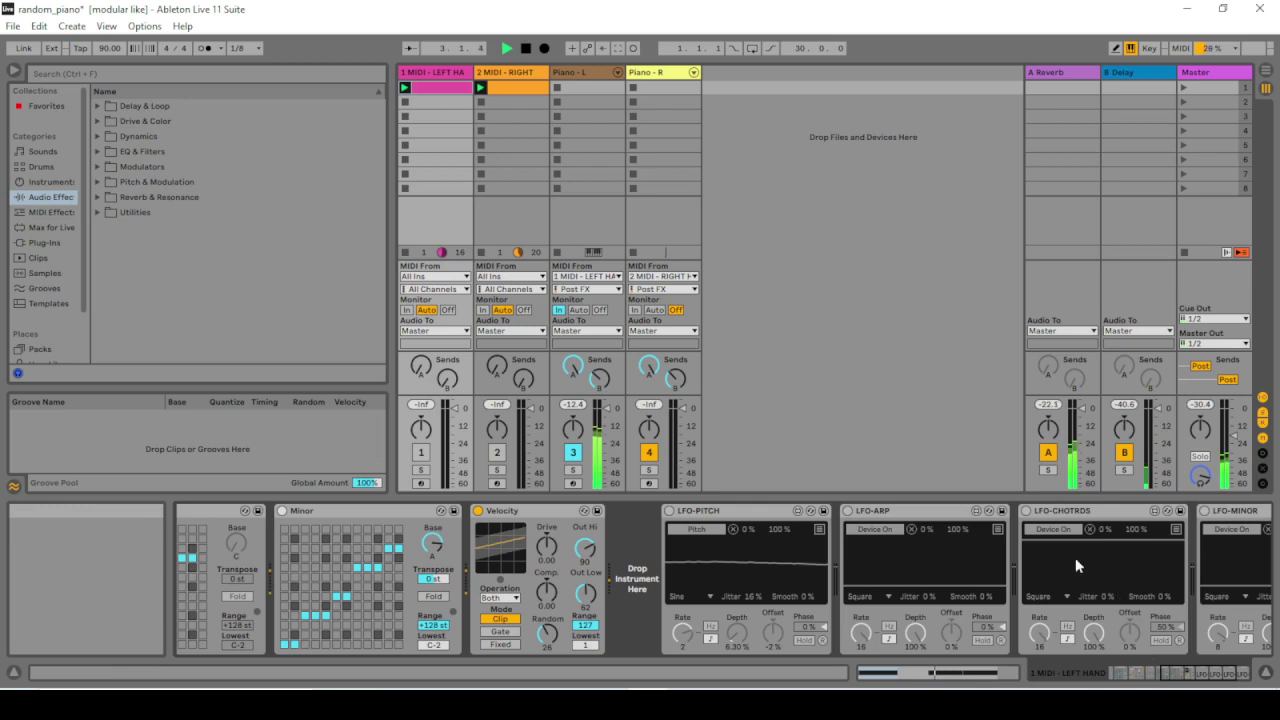
pyautogui.click(1026, 511)
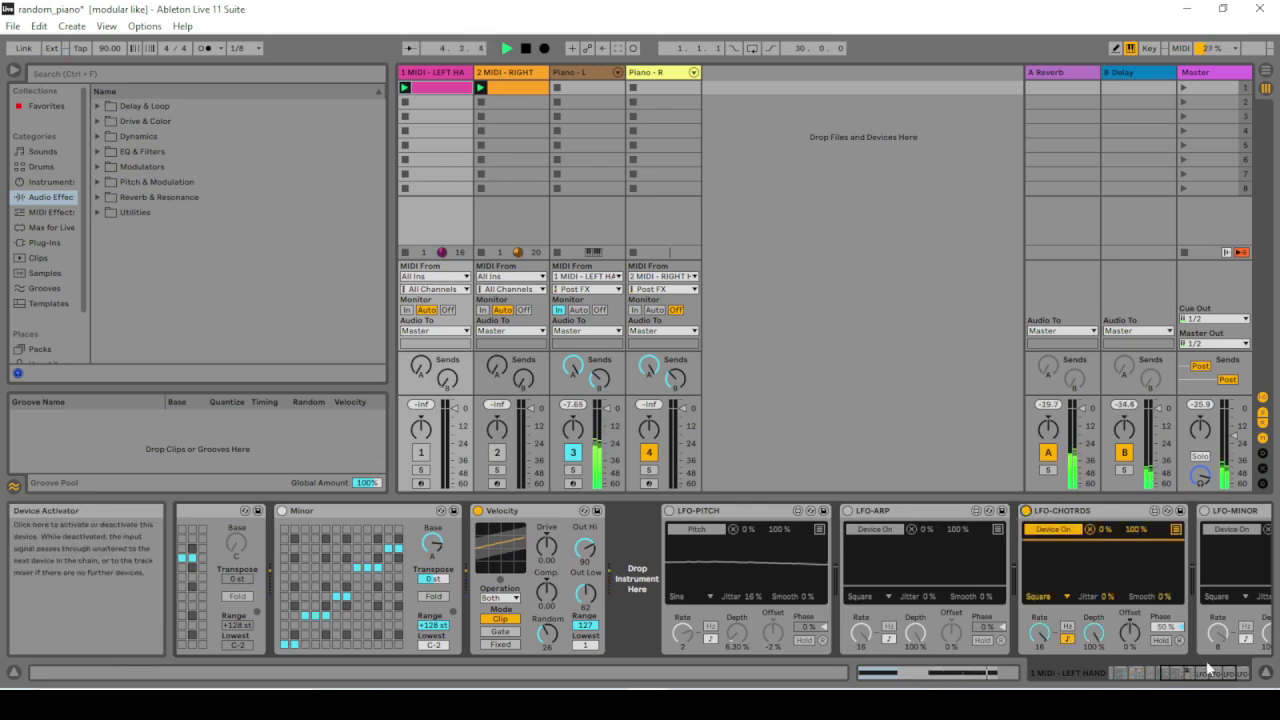
pyautogui.scroll(-2, 1125, 655)
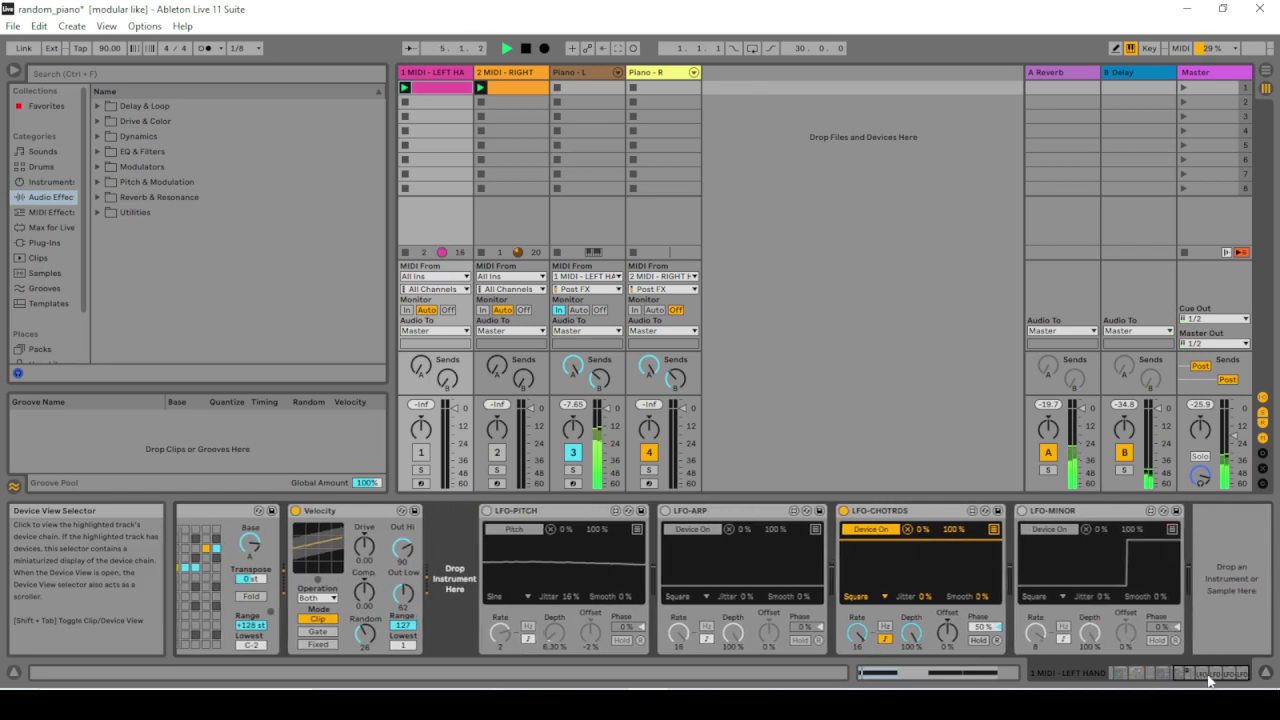
pyautogui.click(843, 512)
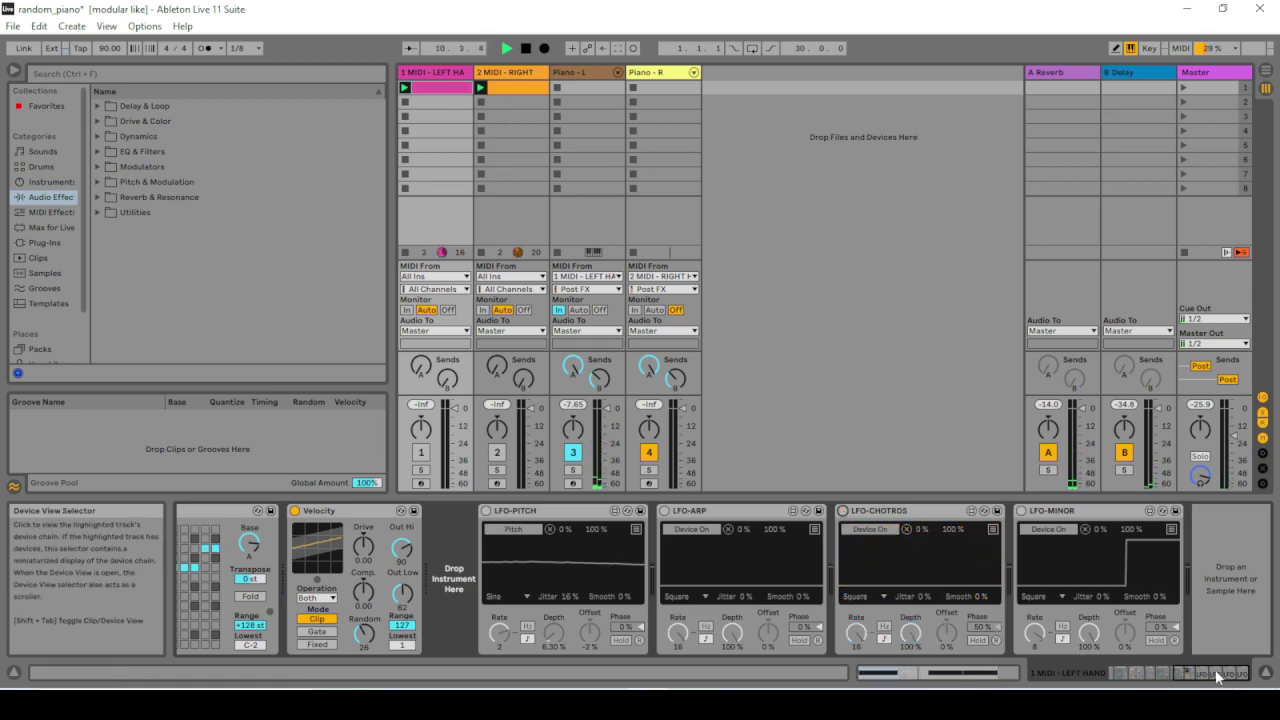
pyautogui.click(1153, 674)
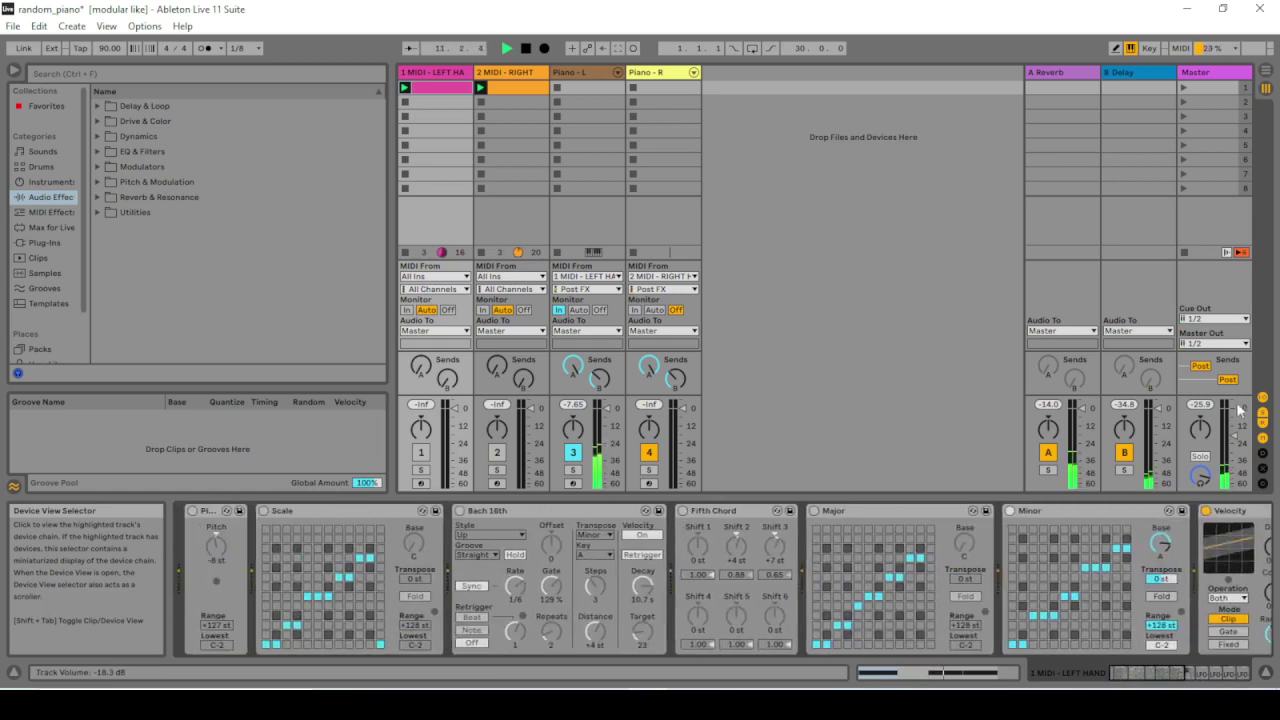
pyautogui.moveTo(1234, 437); pyautogui.dragTo(1234, 420)
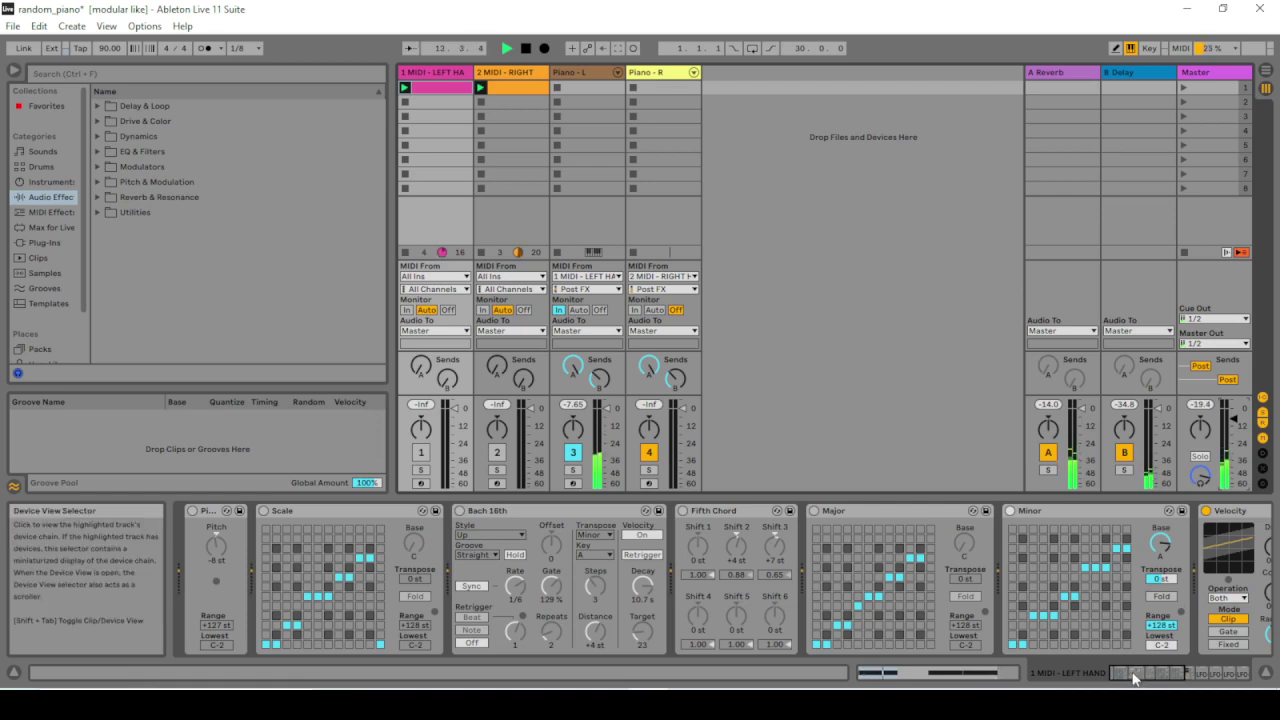
pyautogui.moveTo(1137, 677)
pyautogui.mouseDown()
pyautogui.moveTo(1175, 677)
pyautogui.moveTo(1138, 677)
pyautogui.mouseUp()
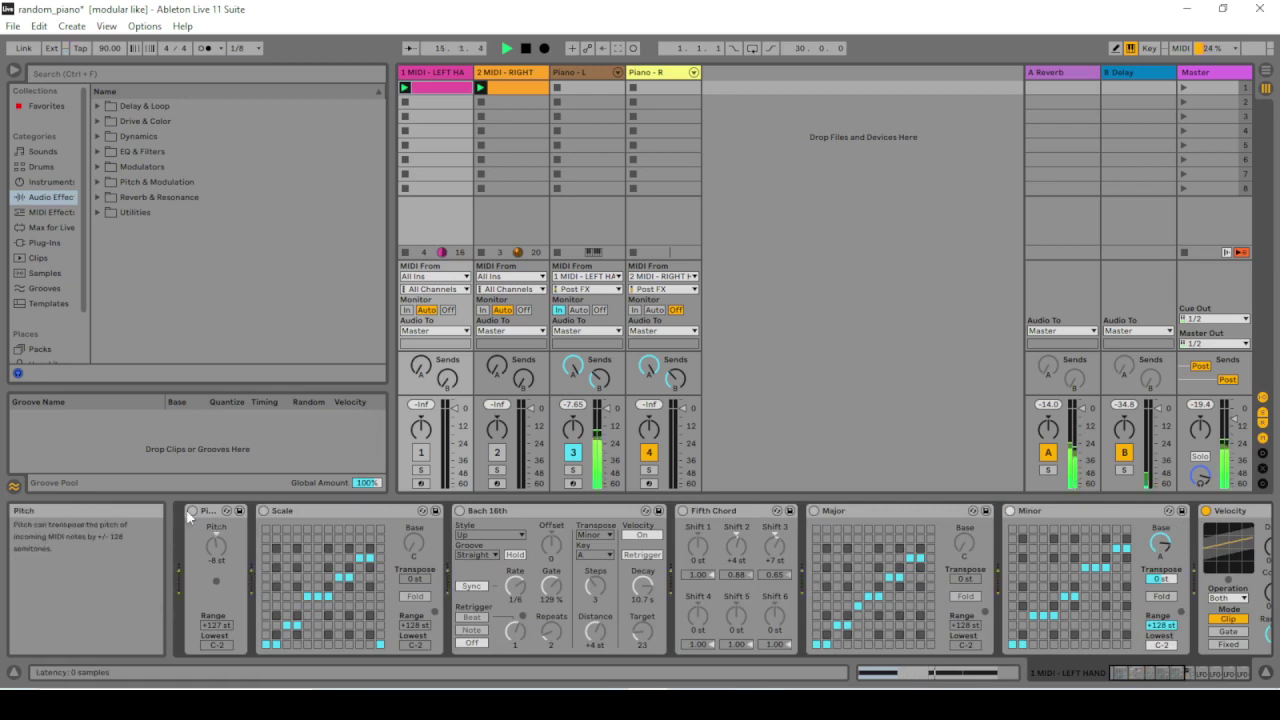
# - Turn the left-hand Pitch device back on and scroll along the chain to watch LFO-PITCH
pyautogui.click(1185, 672)
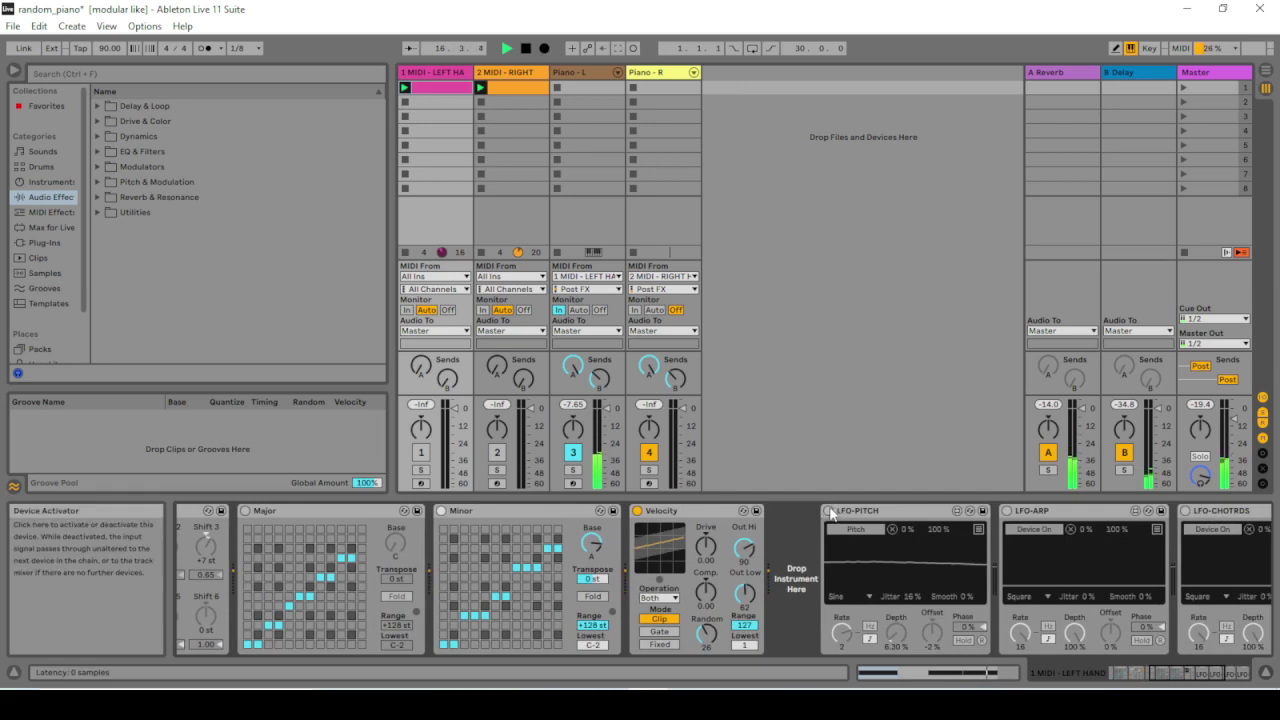
pyautogui.scroll(5, 295, 545)
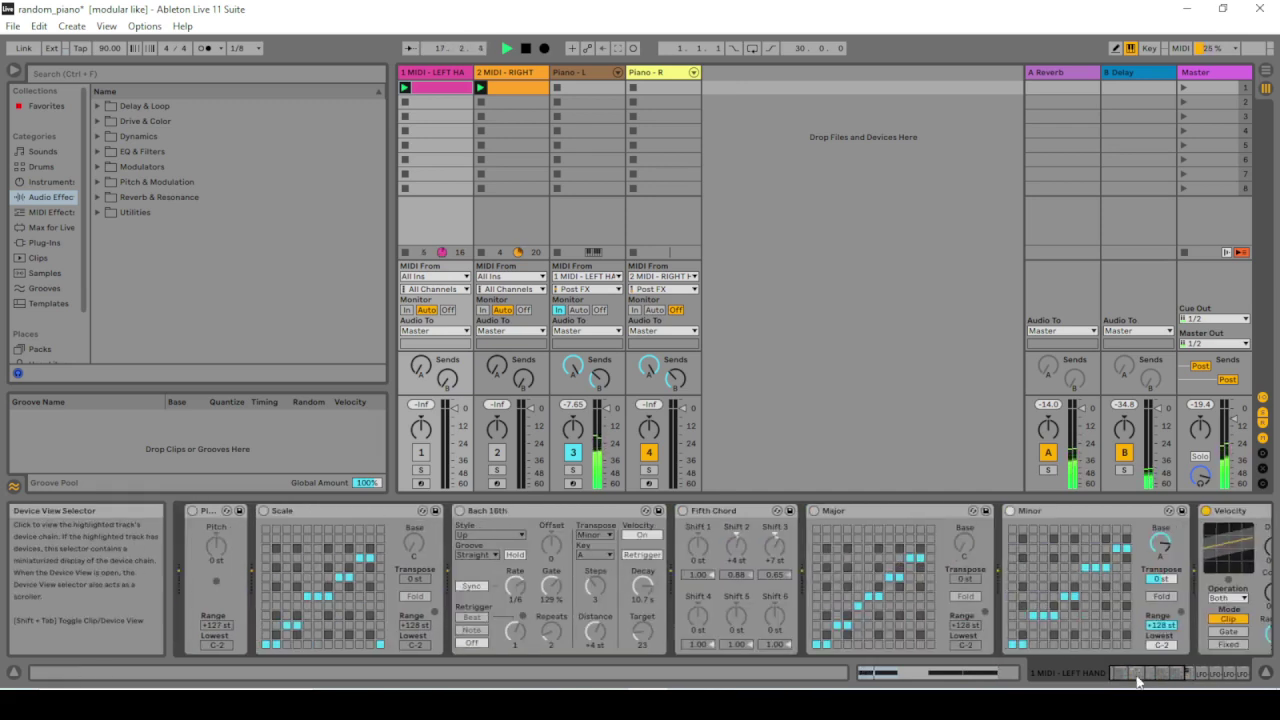
pyautogui.click(192, 511)
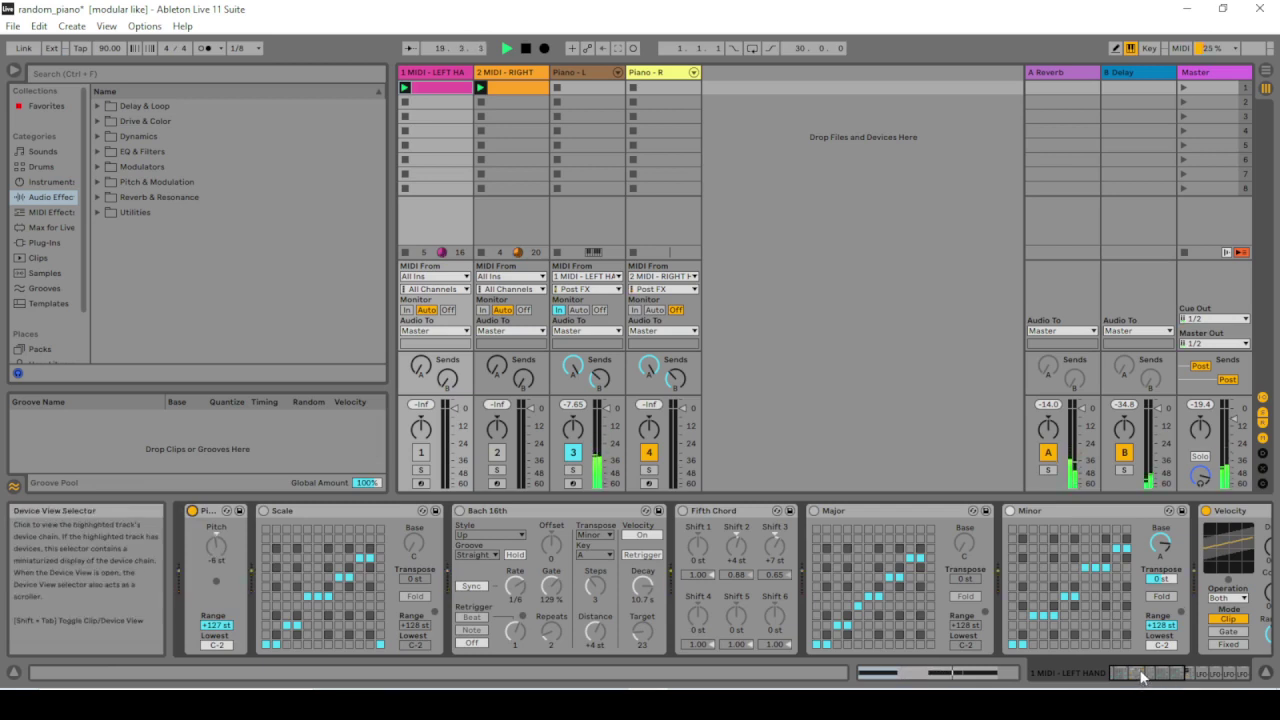
pyautogui.moveTo(1143, 678); pyautogui.dragTo(1183, 672)
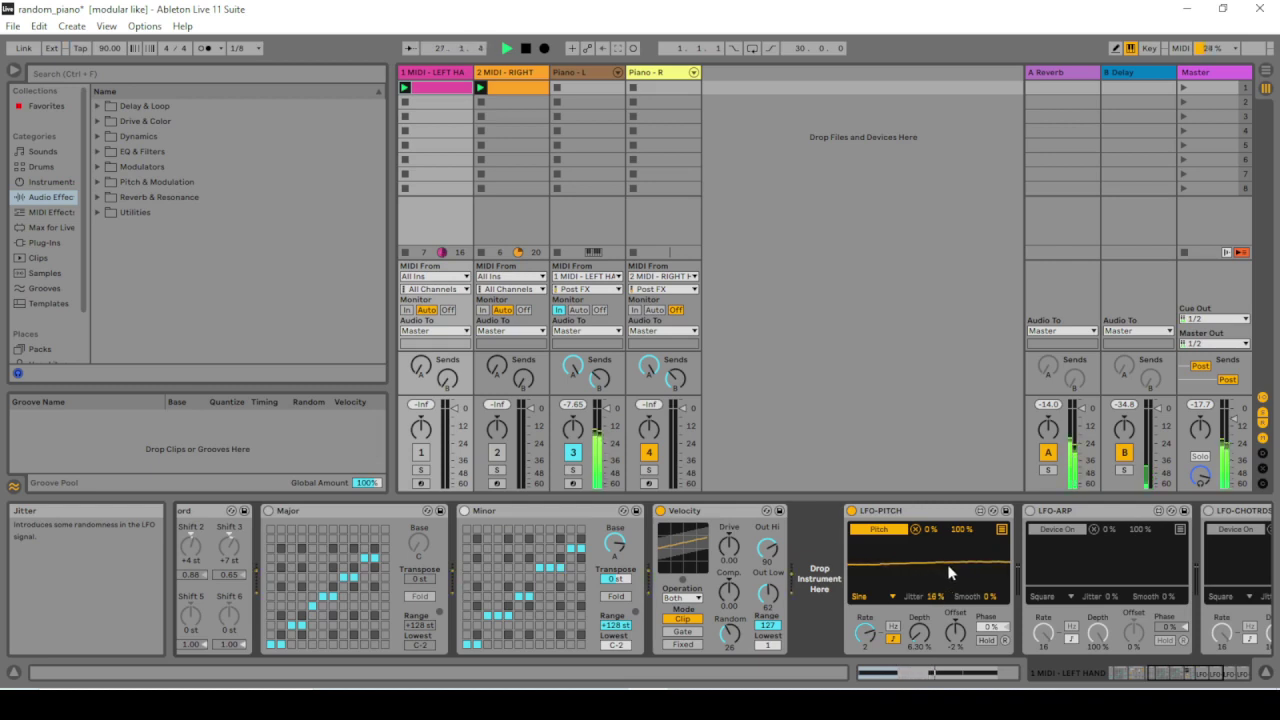
pyautogui.click(1133, 677)
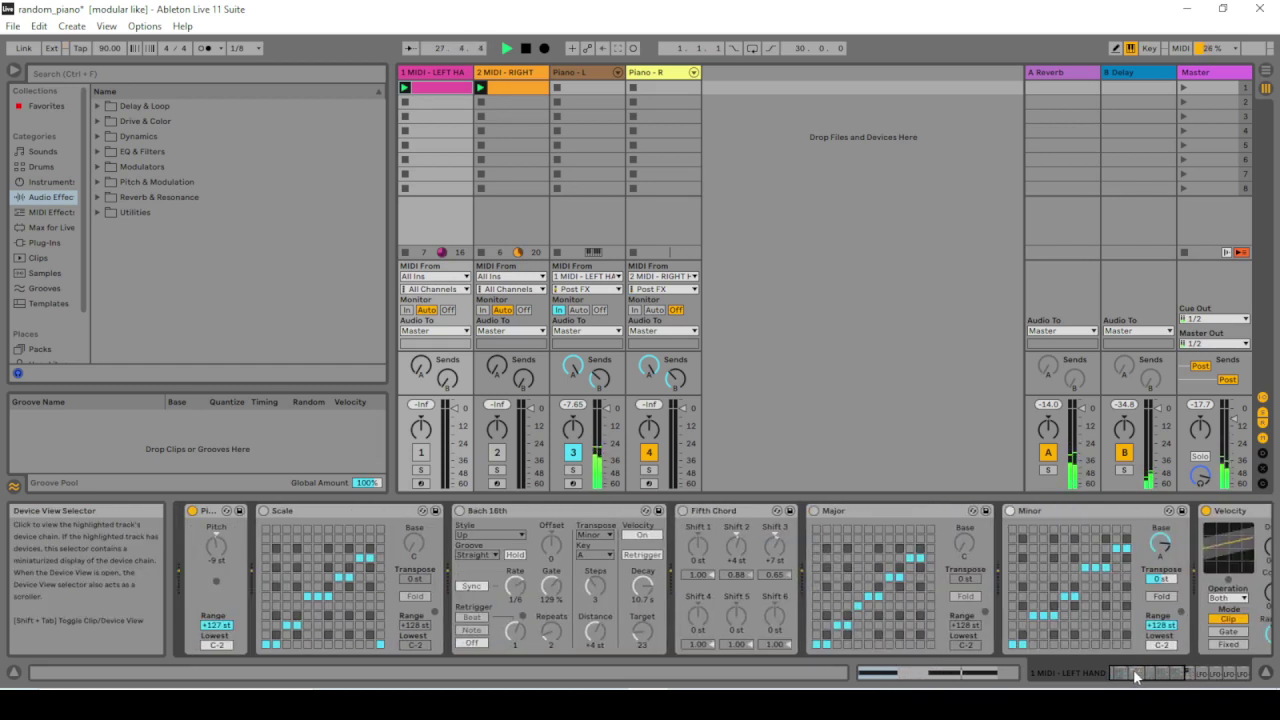
pyautogui.moveTo(1135, 677); pyautogui.dragTo(1191, 677)
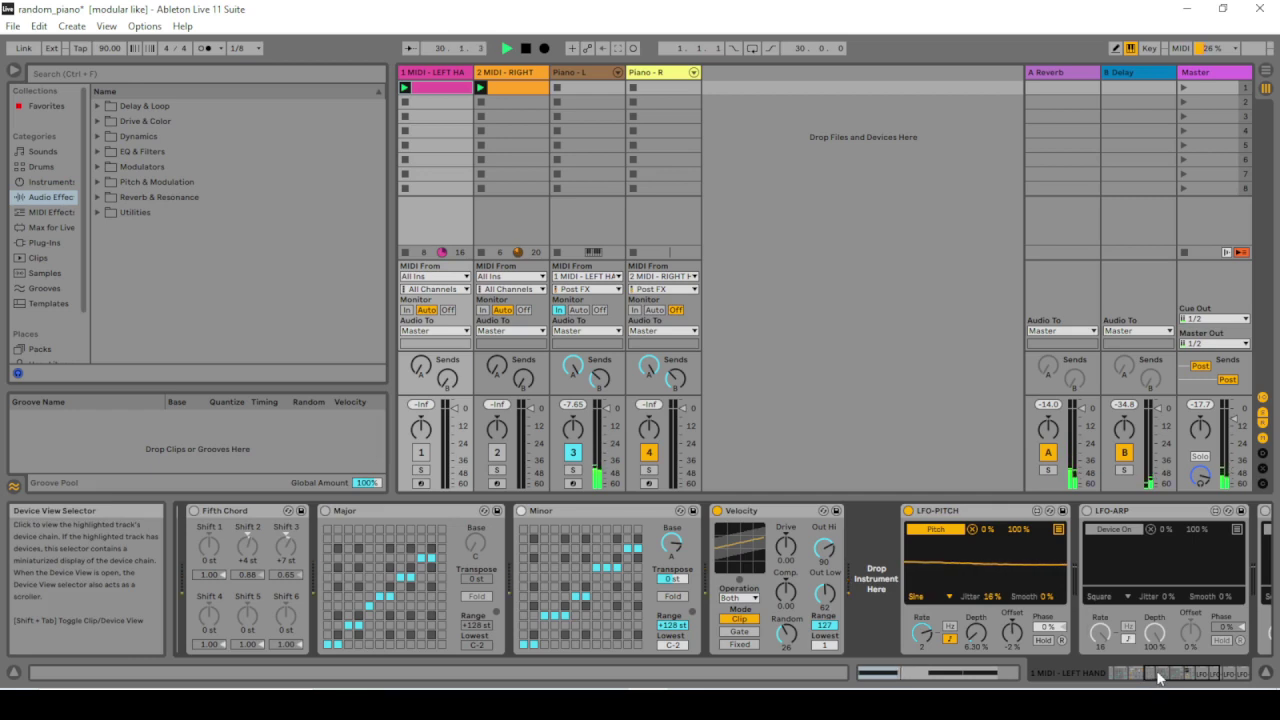
pyautogui.moveTo(1166, 677); pyautogui.dragTo(1114, 675)
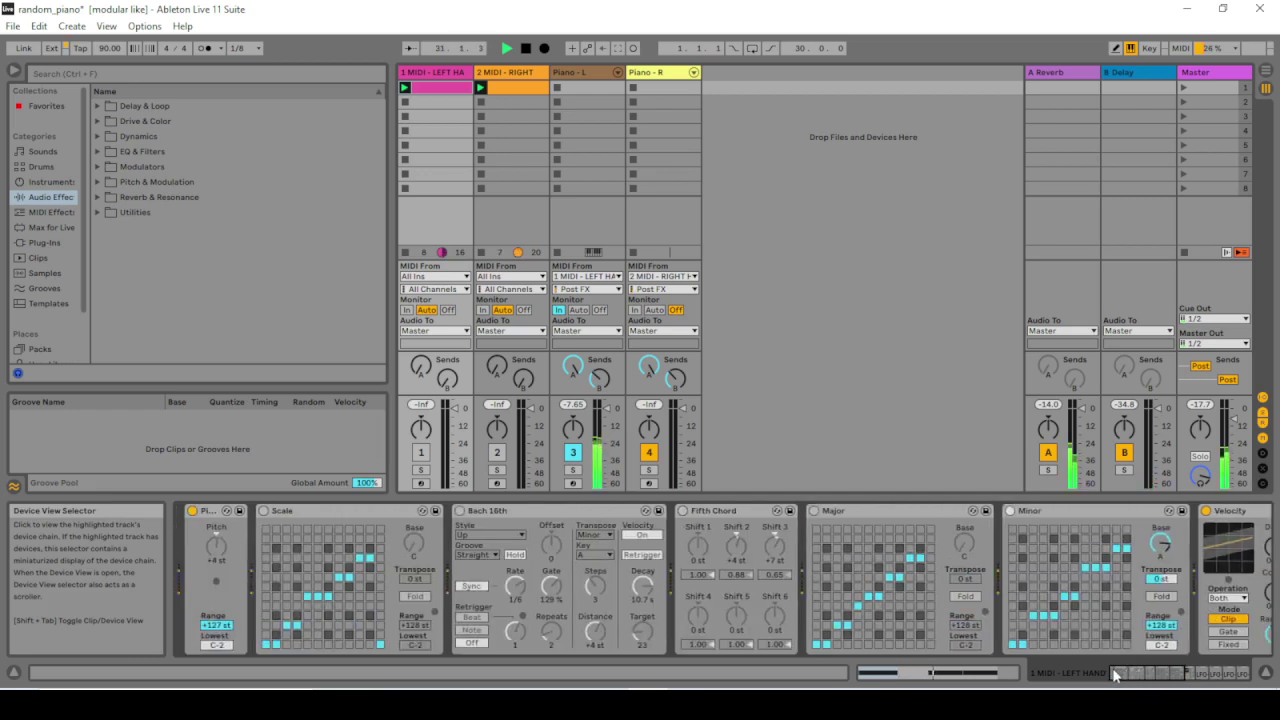
# - Re-enable the Scale device next to Pitch and scroll over to the LFO devices
pyautogui.click(264, 511)
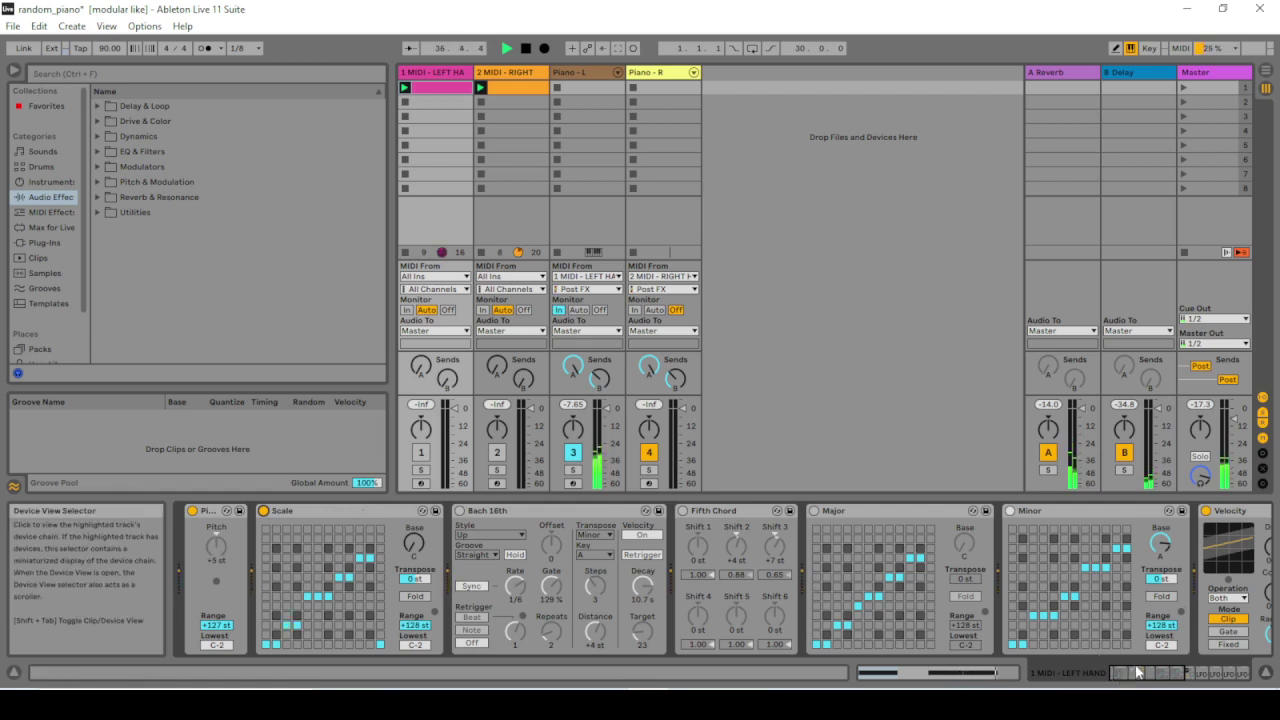
pyautogui.moveTo(1139, 672); pyautogui.dragTo(1188, 676)
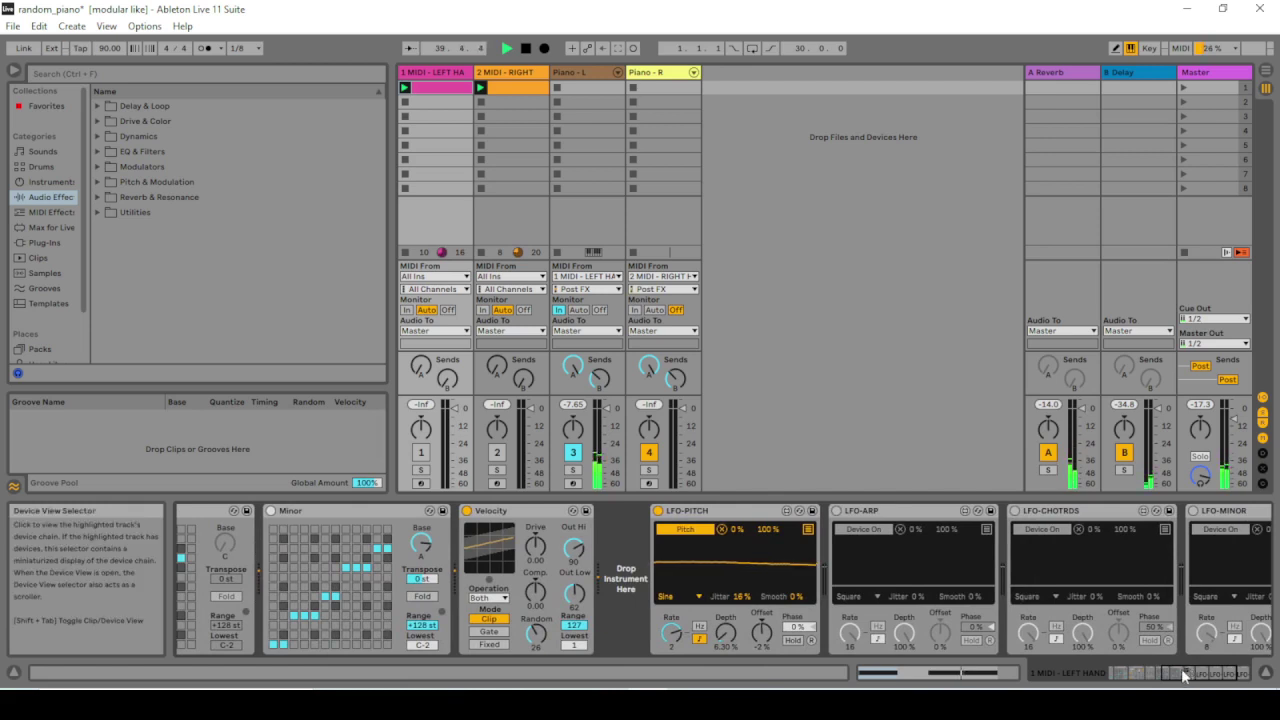
# - Rename the LFO-CHOTRDS device to 'LFO-CHORDS'
pyautogui.rightClick(1075, 515)
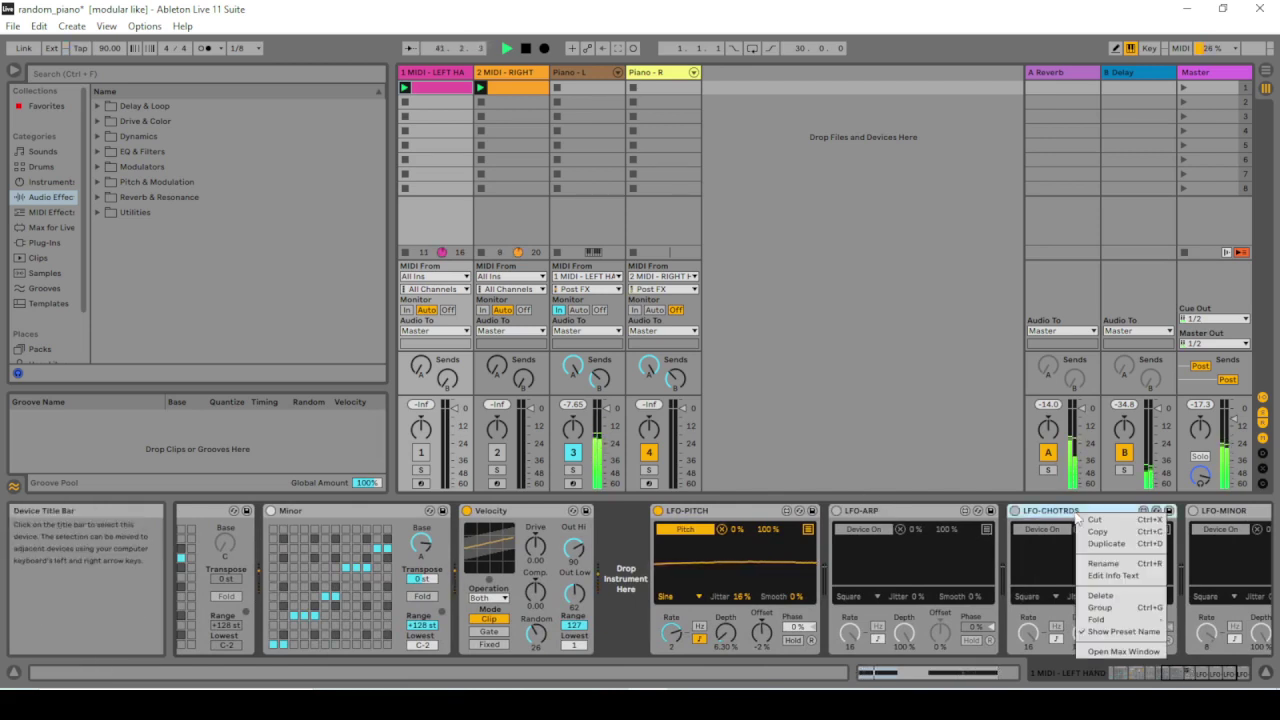
pyautogui.click(1103, 564)
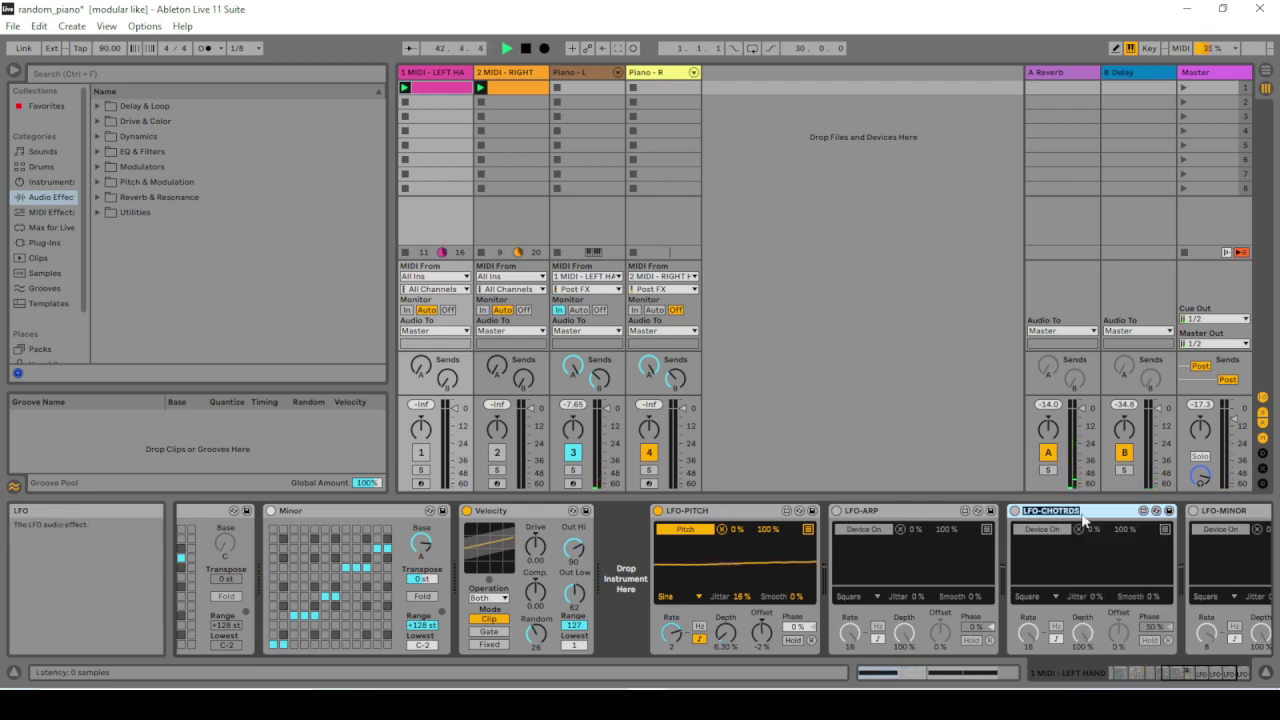
pyautogui.press('BackSpace')
pyautogui.press('BackSpace')
pyautogui.press('BackSpace')
pyautogui.press('BackSpace')
pyautogui.write('rds')
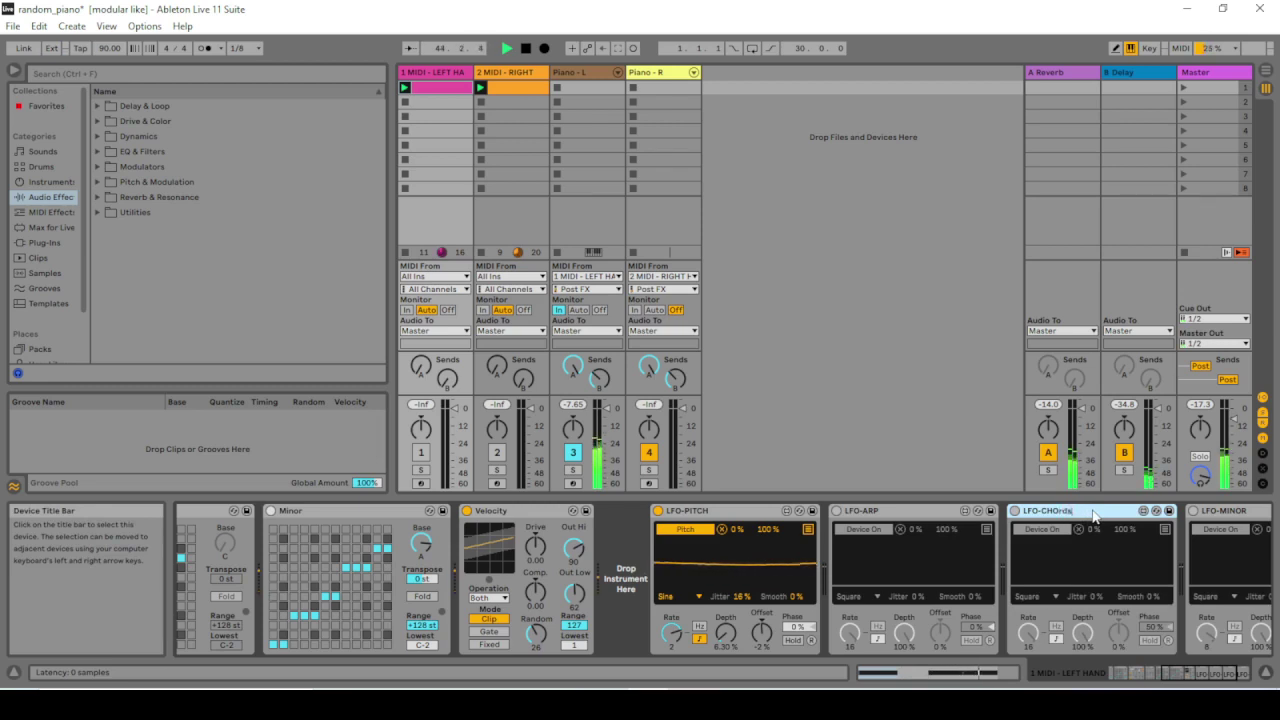
pyautogui.press('BackSpace')
pyautogui.press('BackSpace')
pyautogui.write('RD')
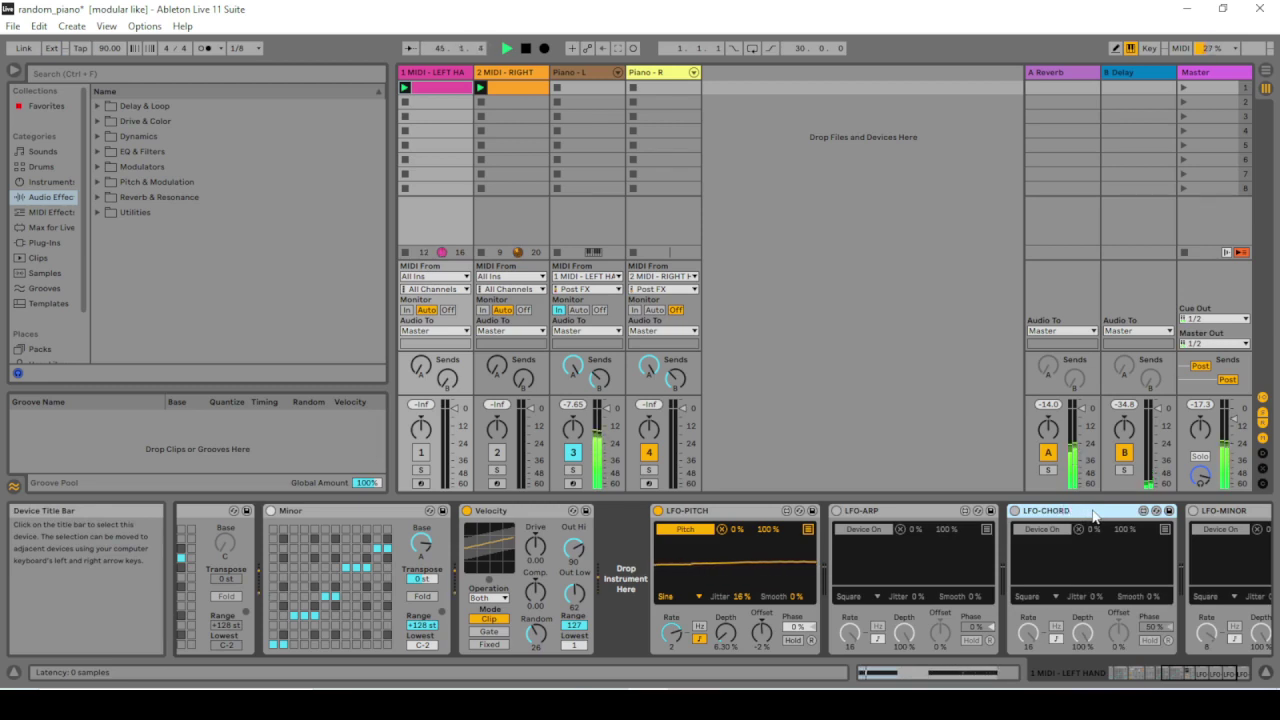
pyautogui.write('S')
pyautogui.press('Return')
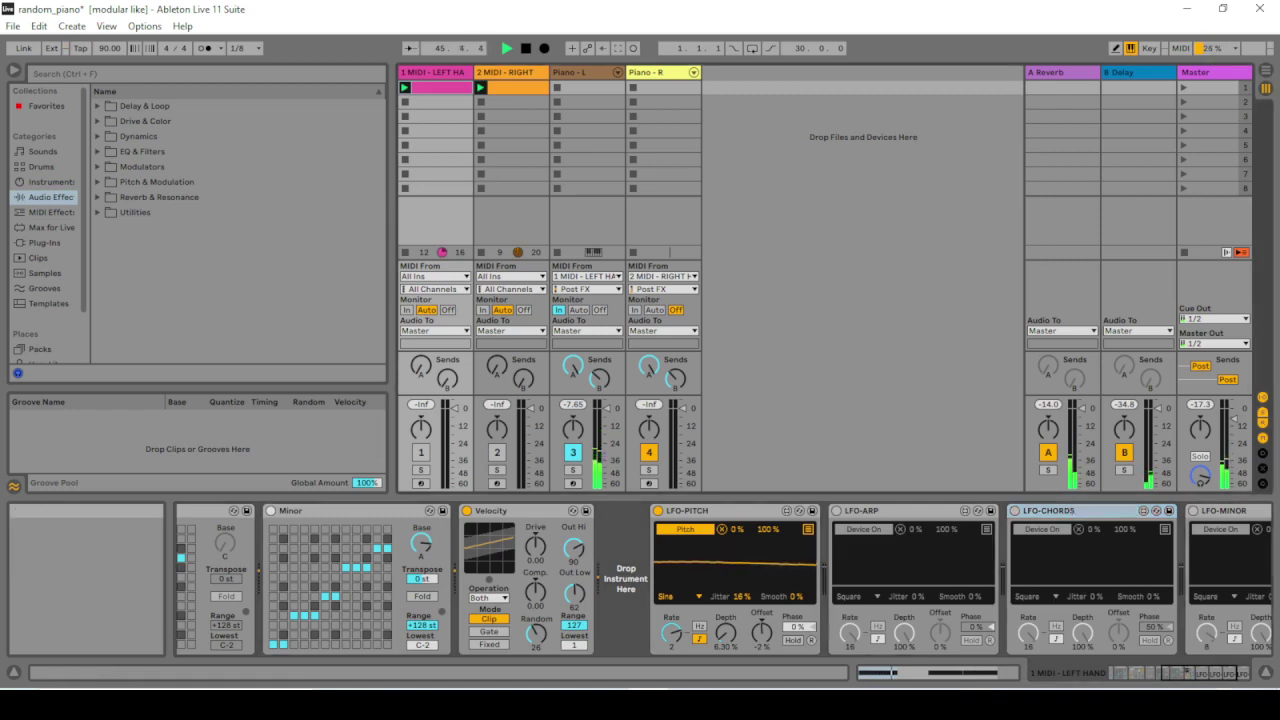
pyautogui.moveTo(1192, 676)
pyautogui.mouseDown()
pyautogui.moveTo(1158, 678)
pyautogui.moveTo(1199, 675)
pyautogui.mouseUp()
# - Turn LFO-CHORDS and LFO-ARP back on, then scroll back toward the chain's start
pyautogui.click(775, 520)
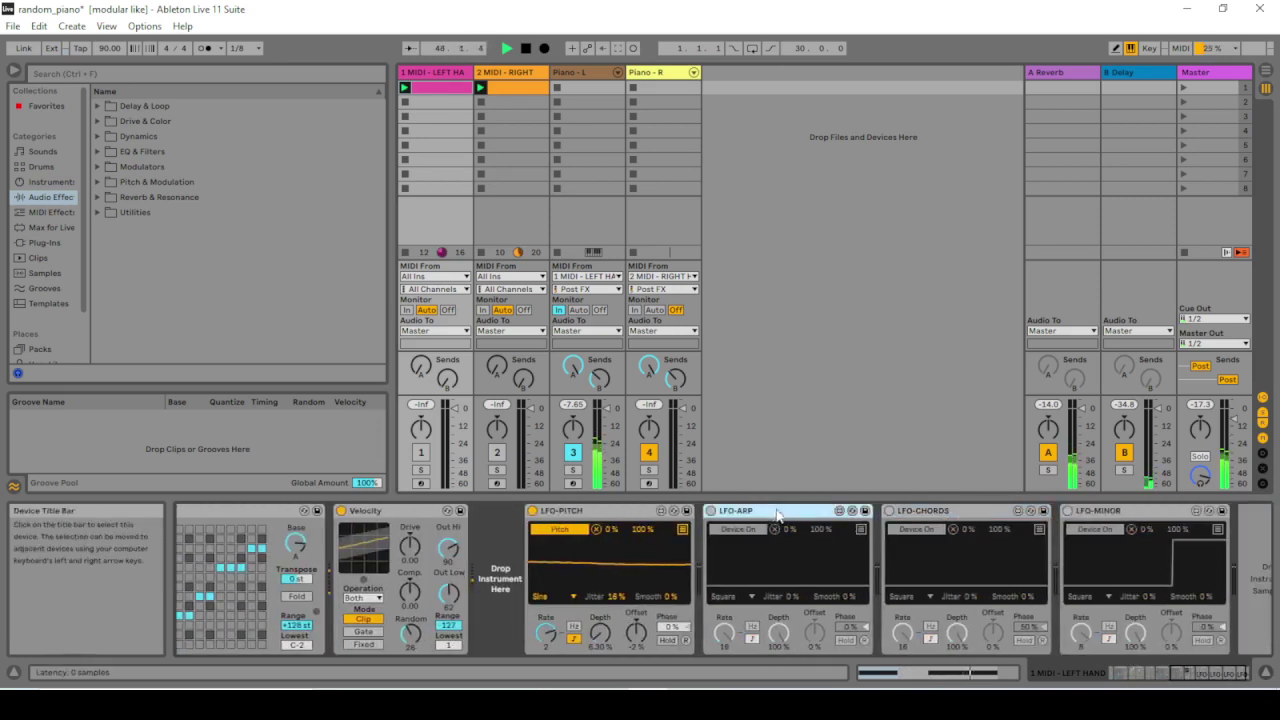
pyautogui.click(889, 511)
pyautogui.click(711, 511)
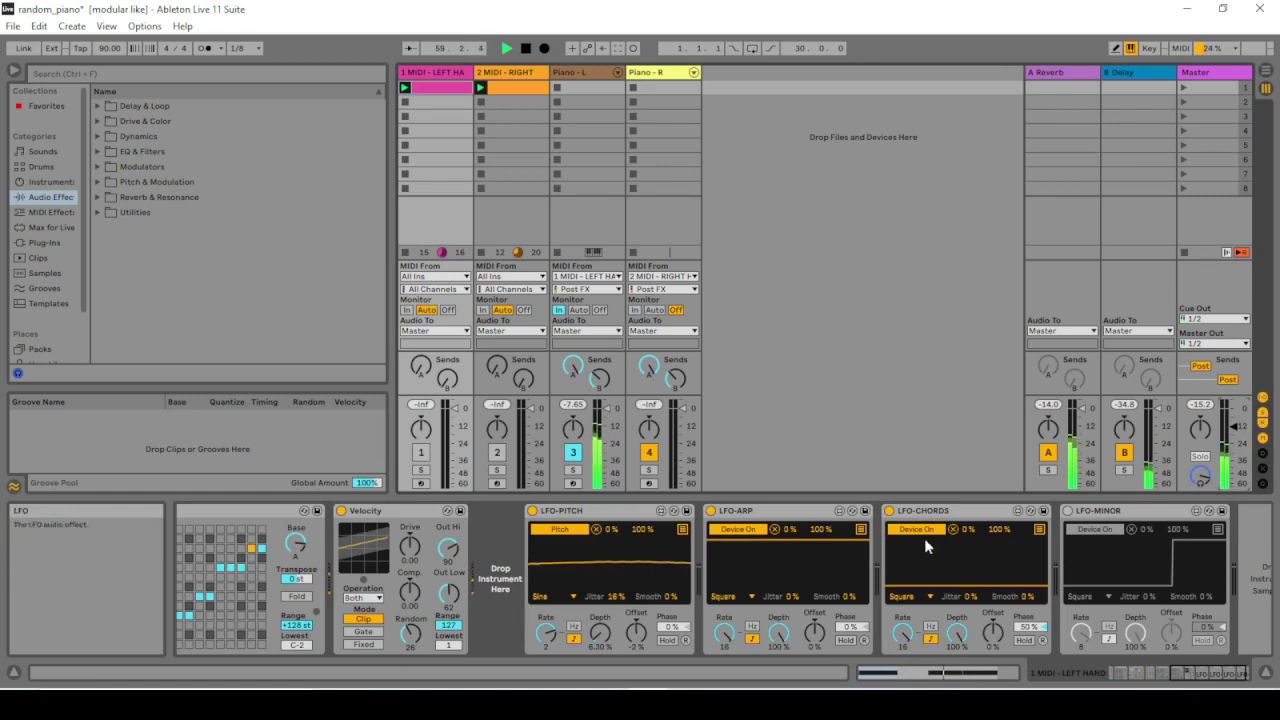
pyautogui.click(1162, 674)
pyautogui.click(1162, 674)
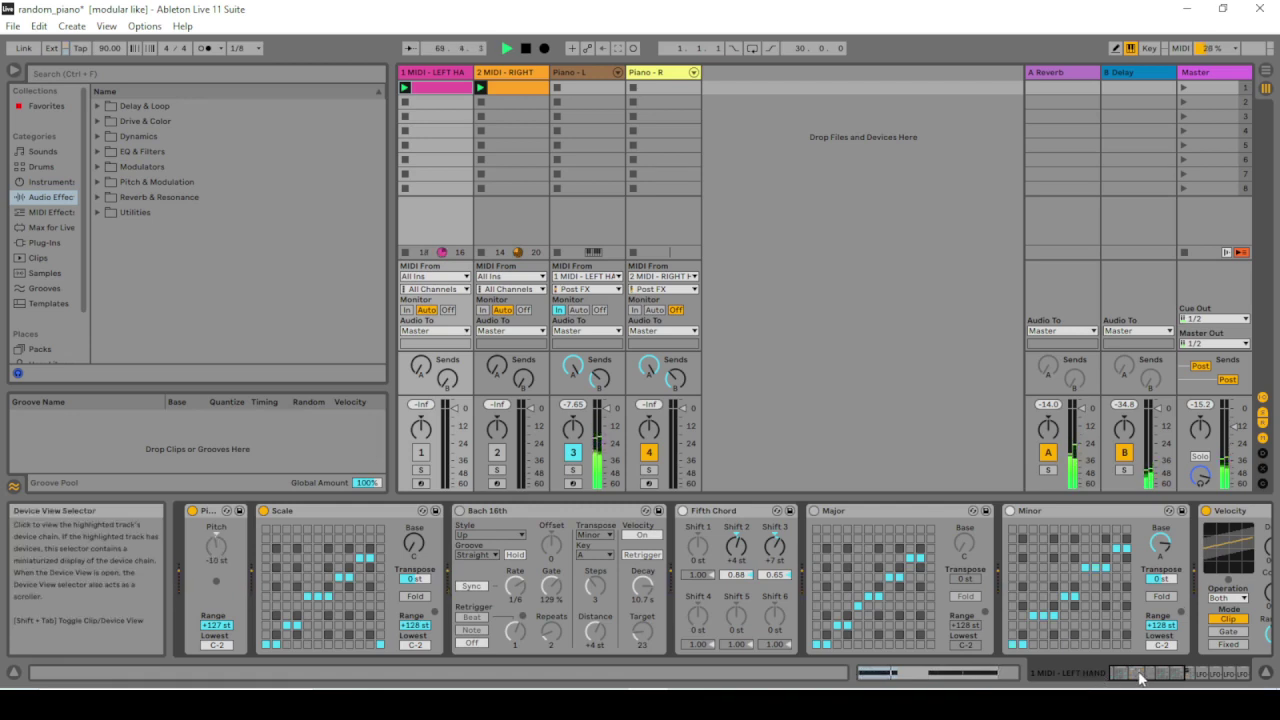
# - Switch on LFO-MINOR so all four left-hand LFOs are active
pyautogui.moveTo(1141, 677); pyautogui.dragTo(1196, 676)
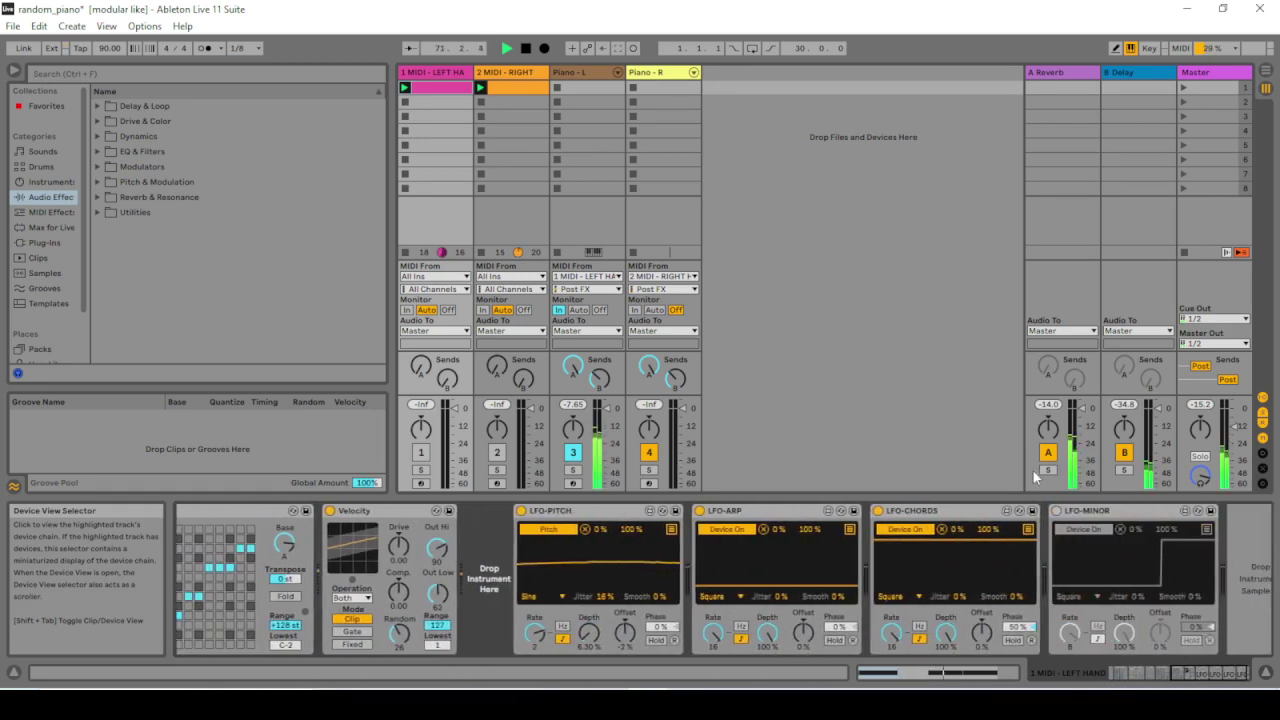
pyautogui.click(1086, 512)
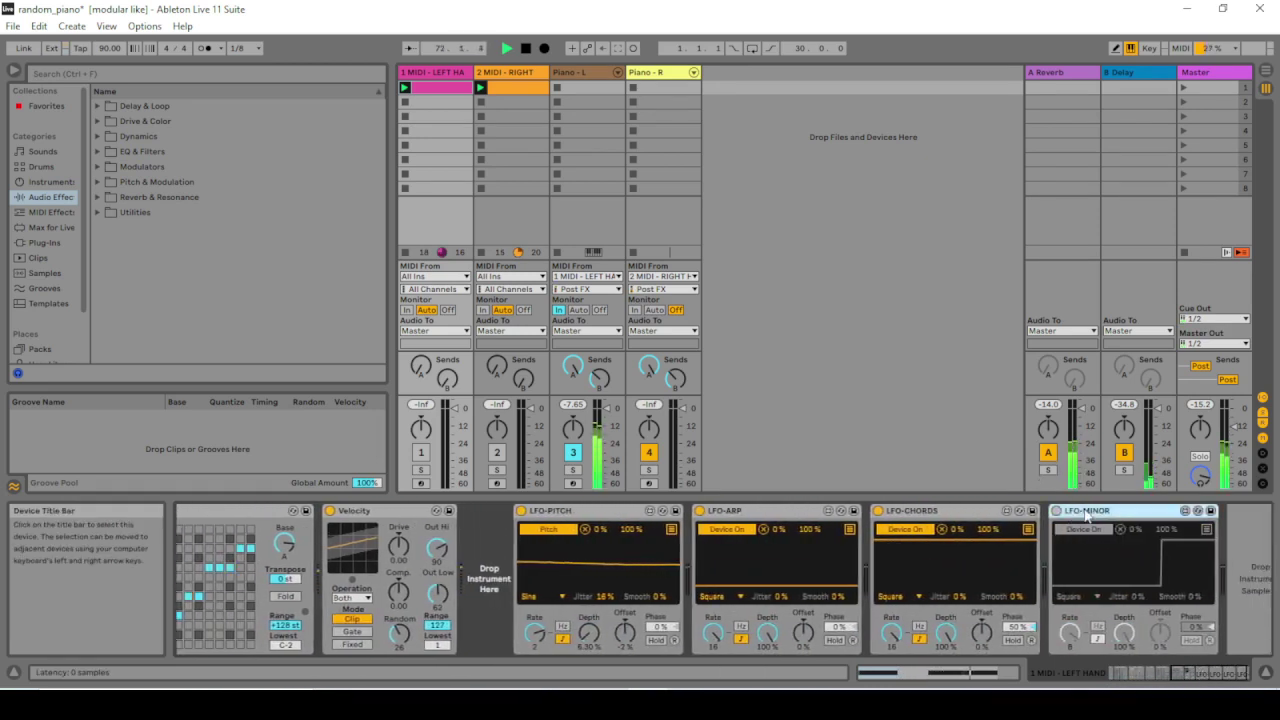
pyautogui.moveTo(1197, 675); pyautogui.dragTo(1153, 668)
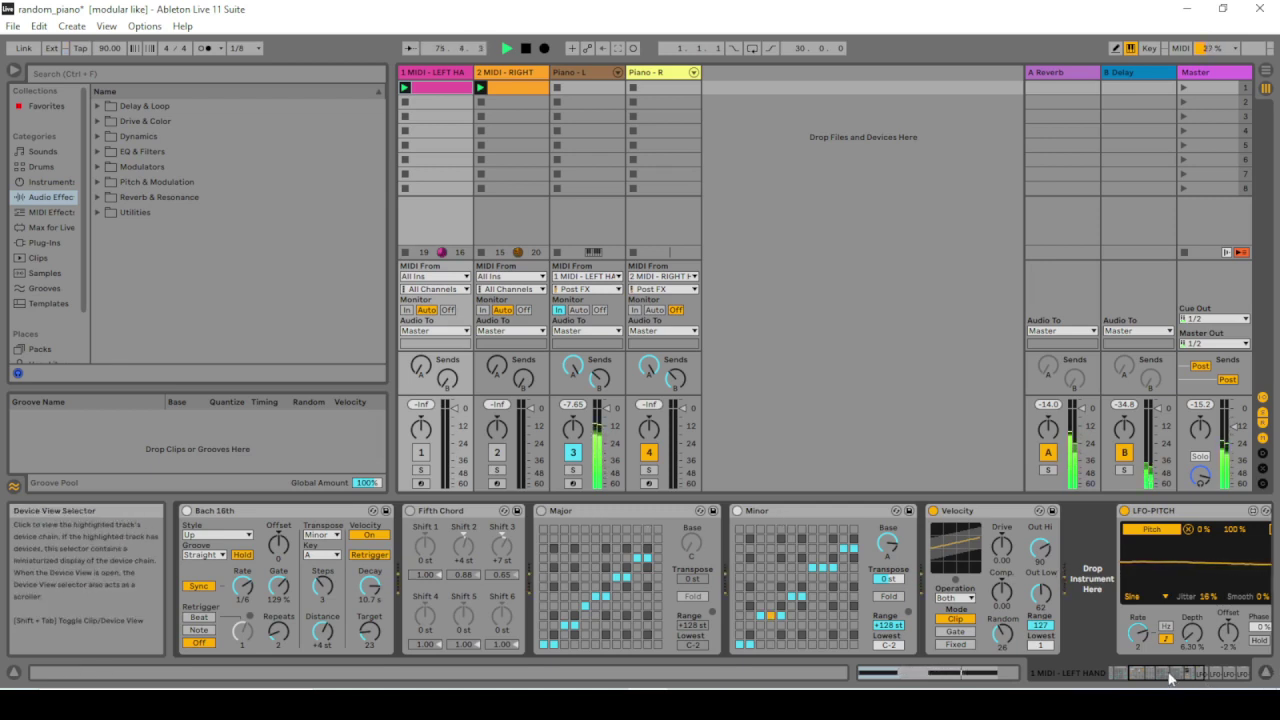
pyautogui.click(1170, 678)
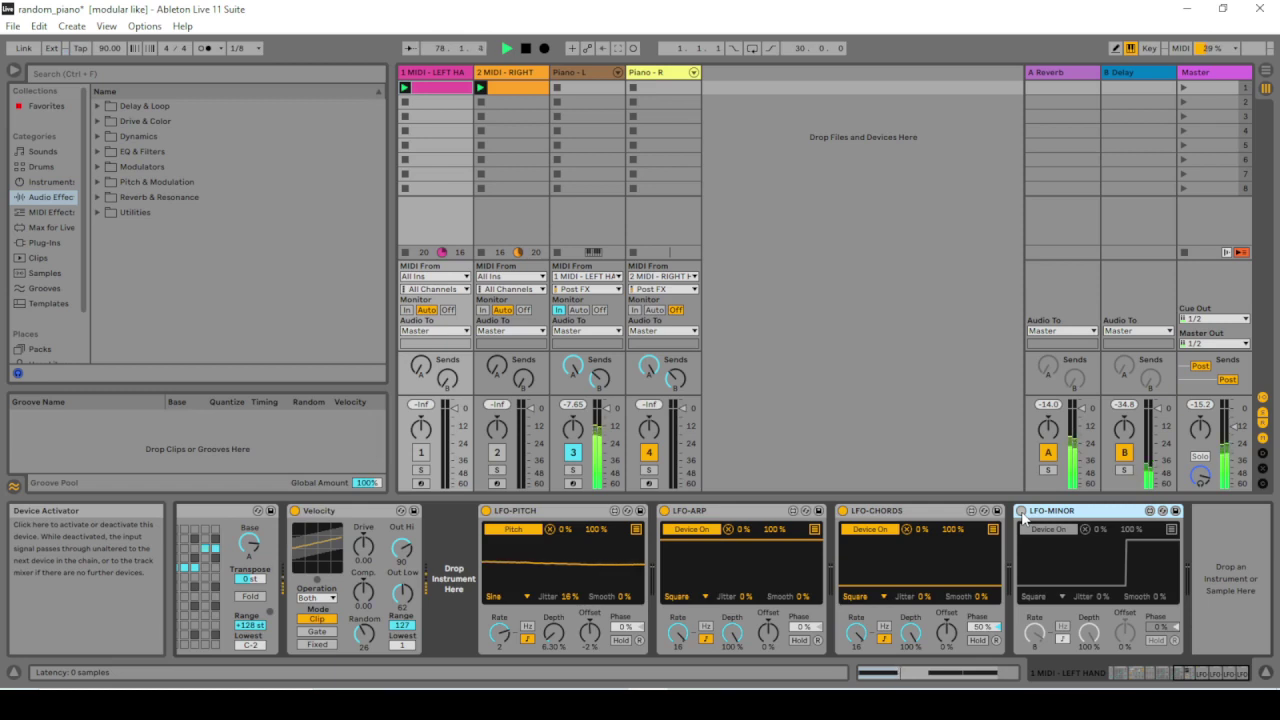
pyautogui.click(1021, 511)
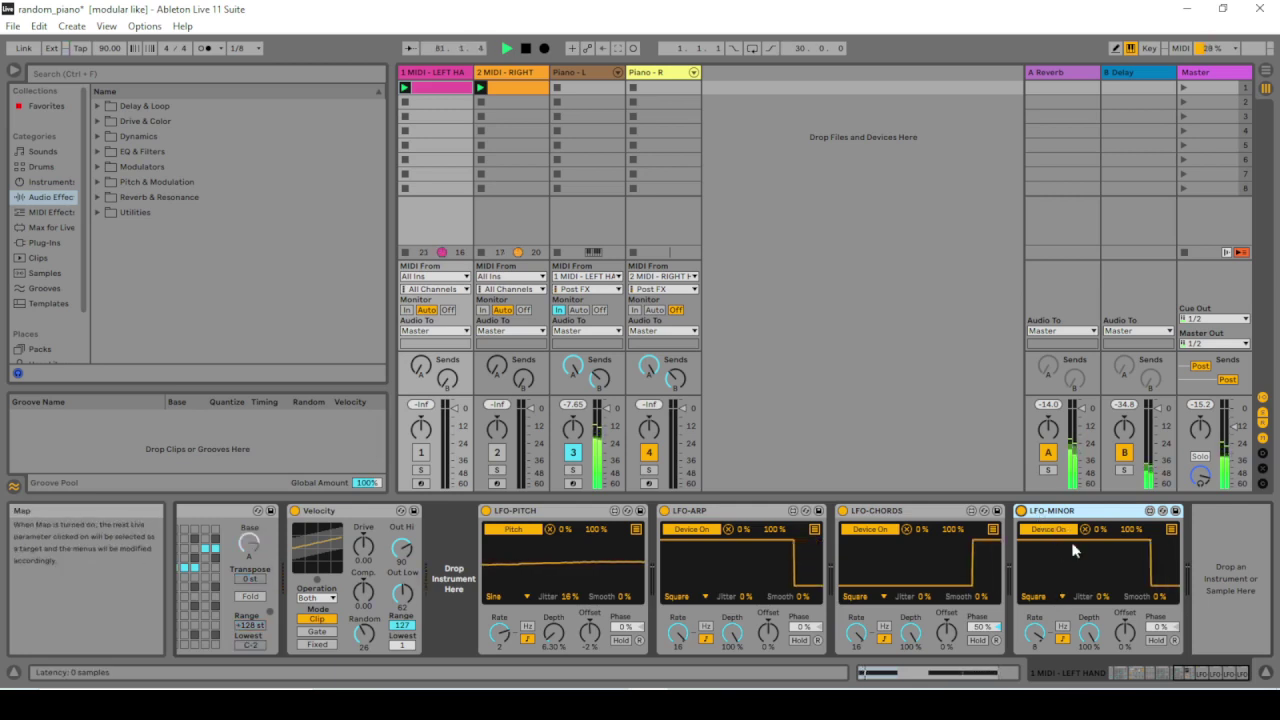
pyautogui.click(1190, 678)
pyautogui.moveTo(1190, 678); pyautogui.dragTo(1166, 677)
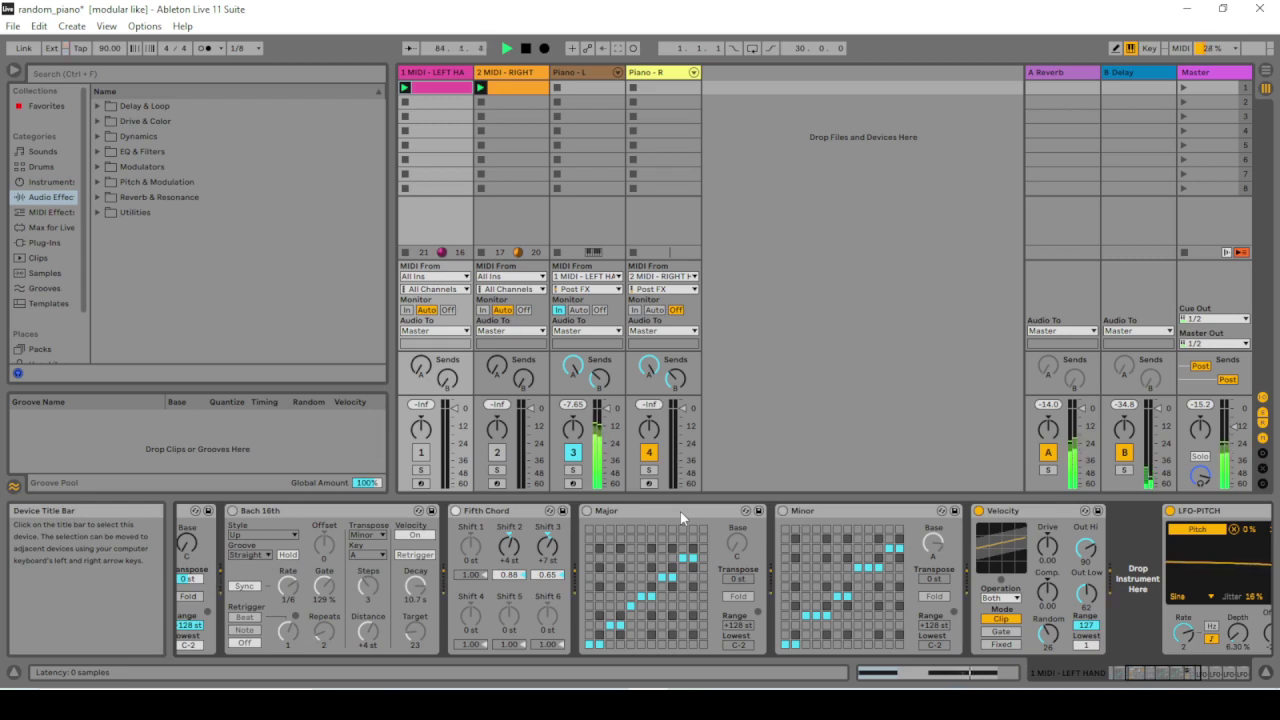
pyautogui.click(836, 561)
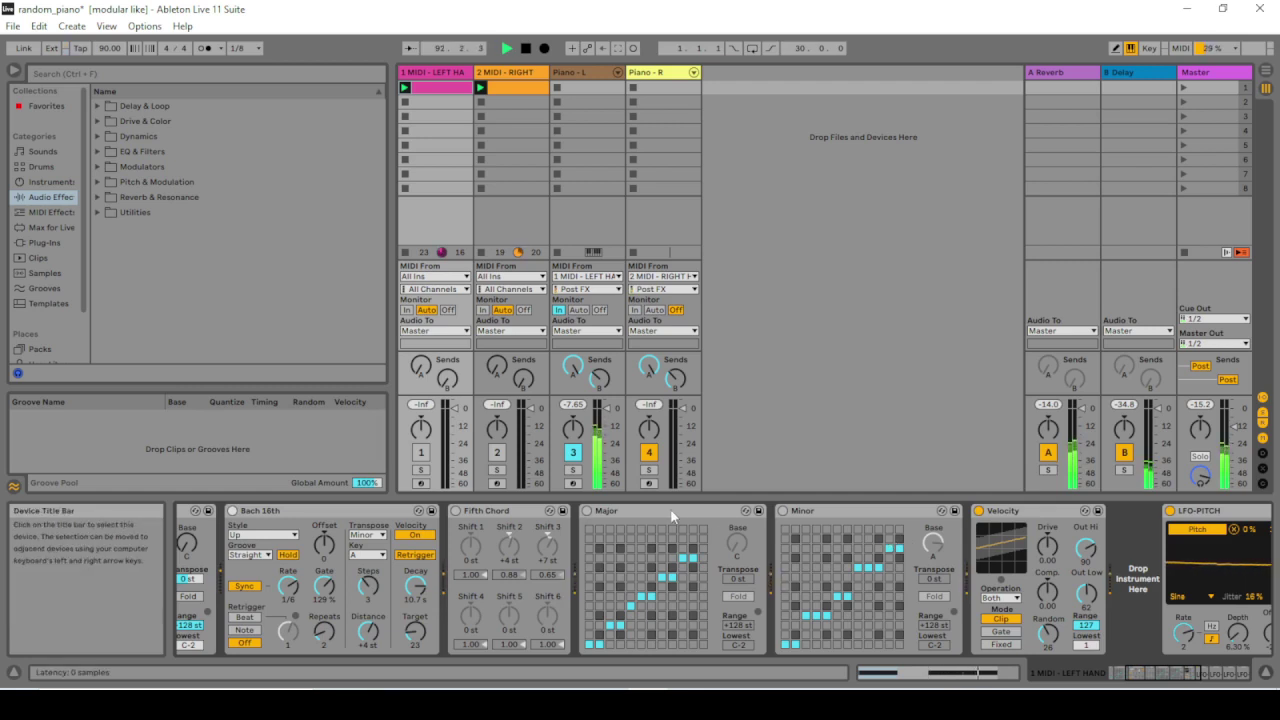
pyautogui.click(1233, 674)
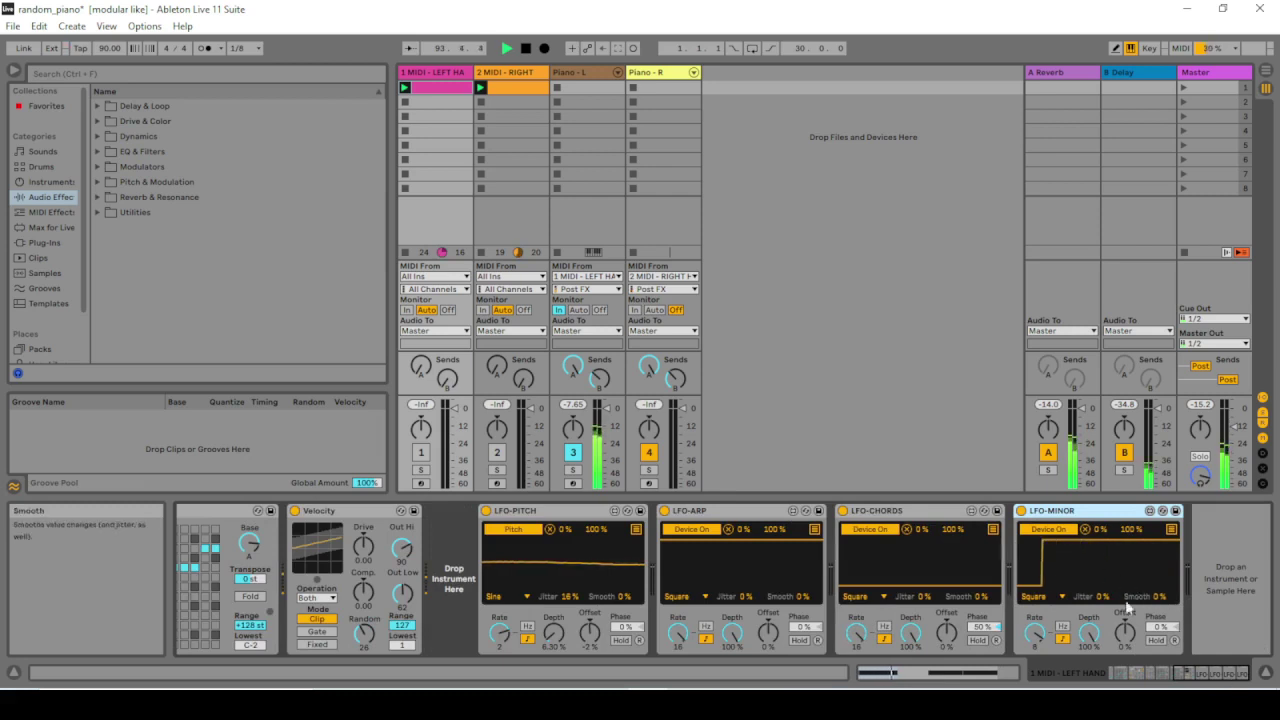
pyautogui.click(1184, 666)
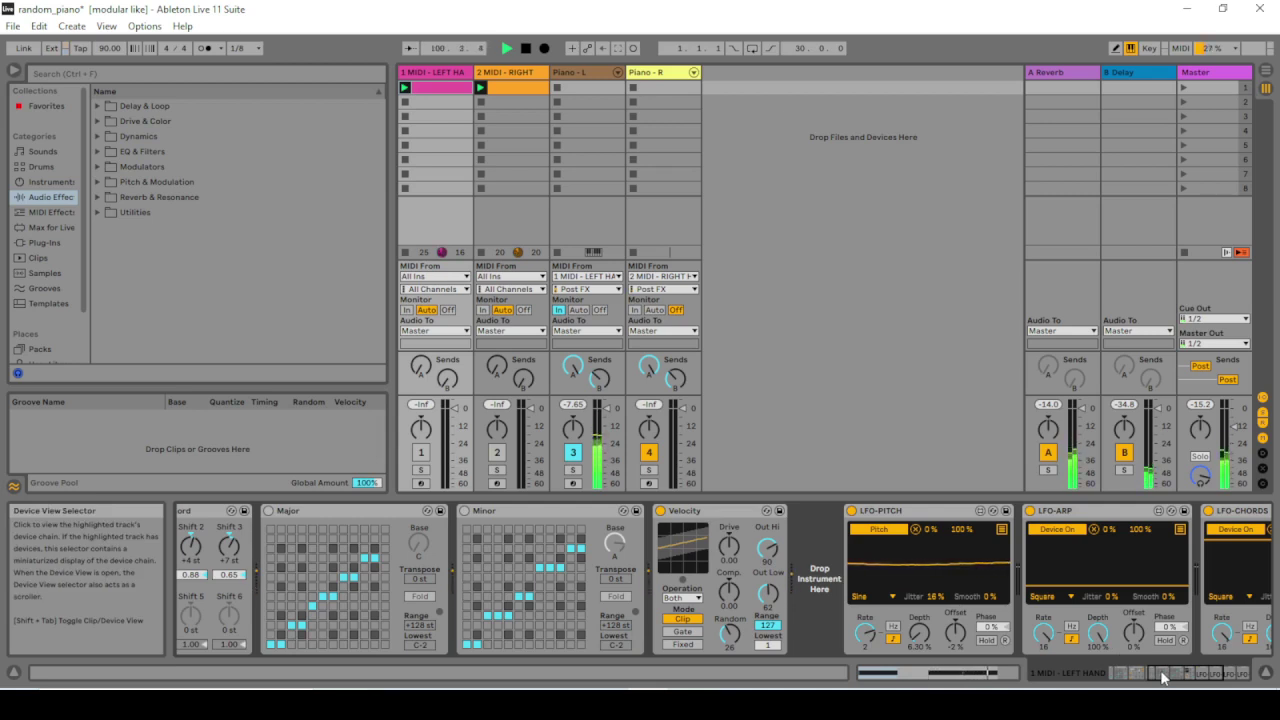
# - Show the 2 MIDI - RIGHT track's device chain and inspect its Scale device
pyautogui.click(517, 73)
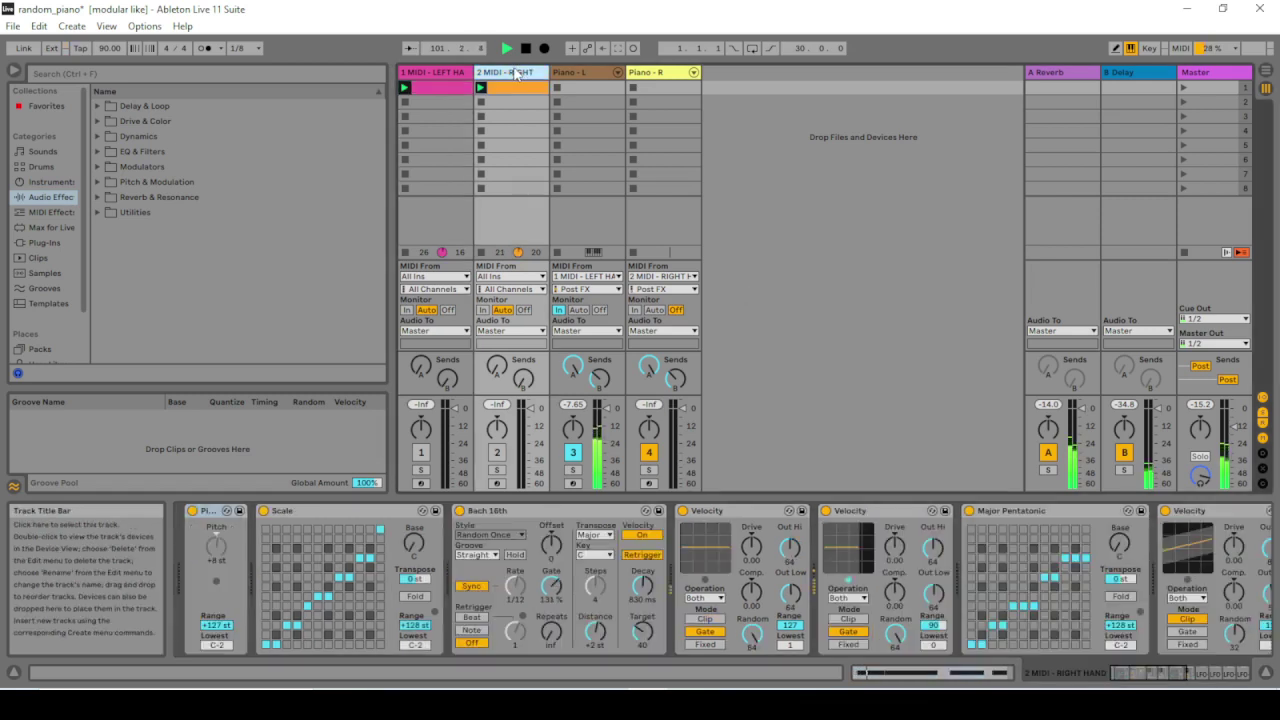
pyautogui.click(1097, 667)
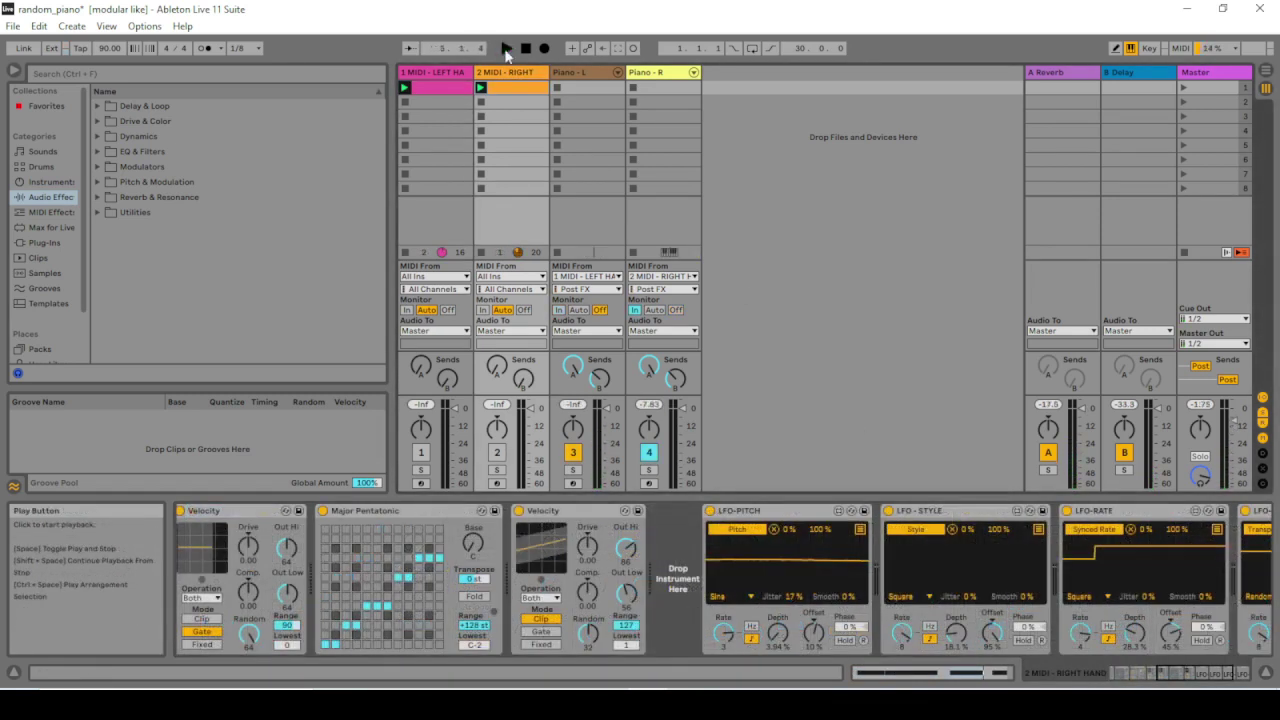
pyautogui.click(1153, 672)
pyautogui.moveTo(1153, 672); pyautogui.dragTo(1124, 672)
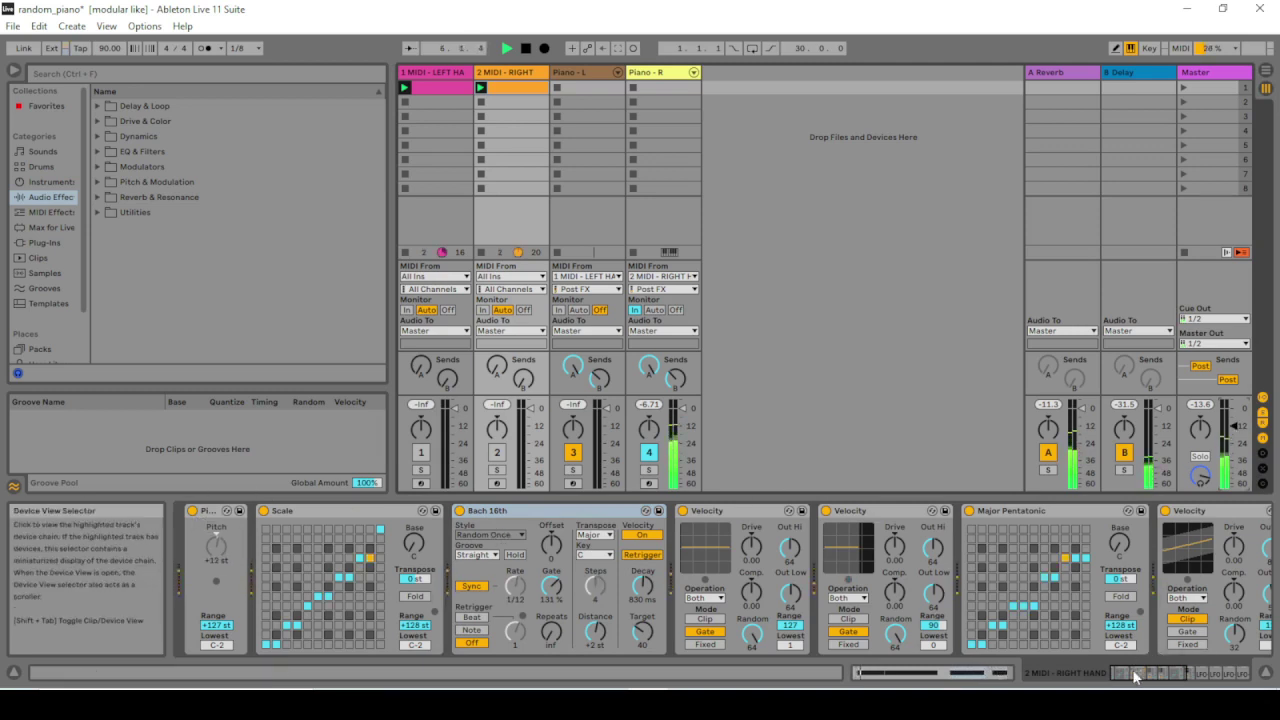
pyautogui.click(301, 506)
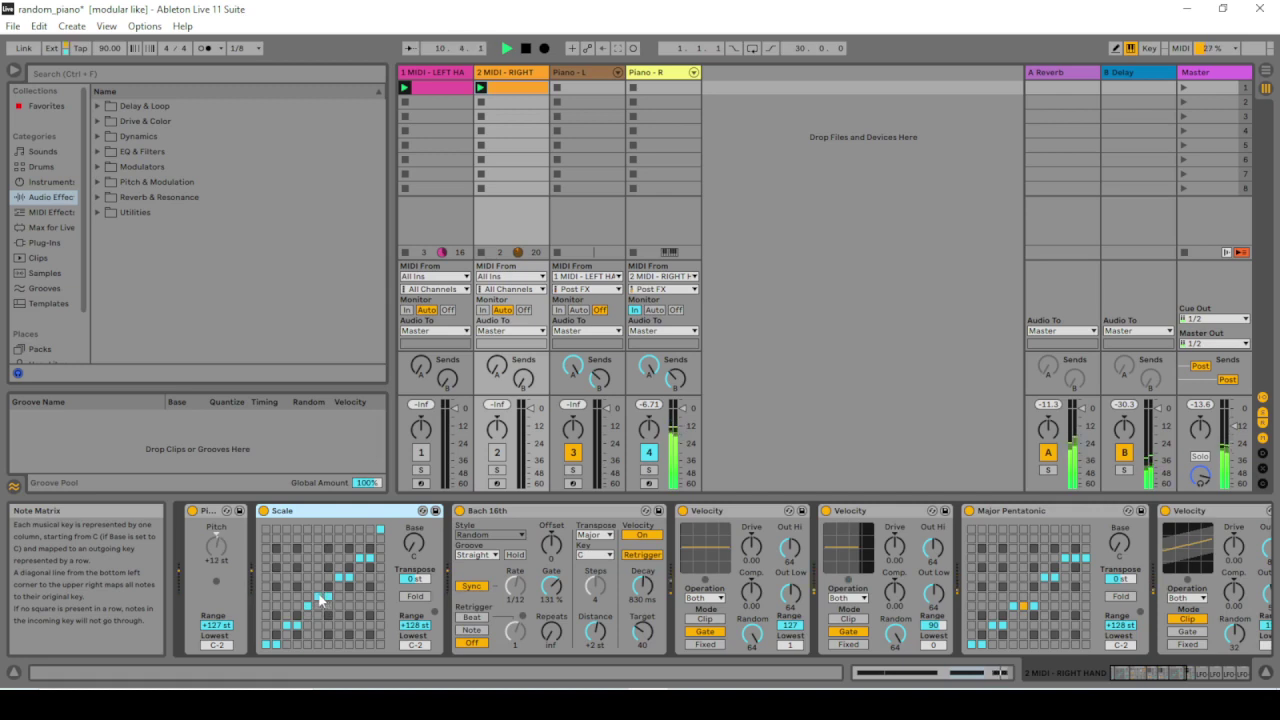
# - Return to the right-hand chain and inspect its Bach 16th and Velocity devices
pyautogui.click(437, 74)
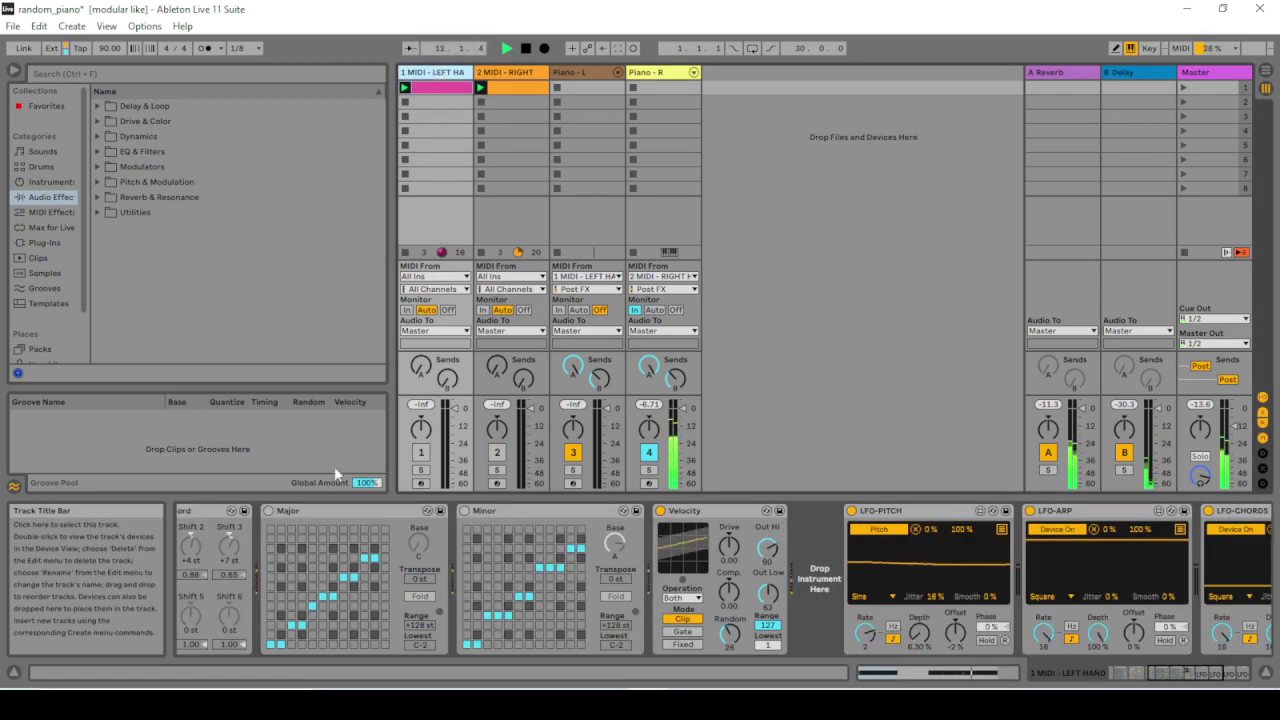
pyautogui.click(506, 74)
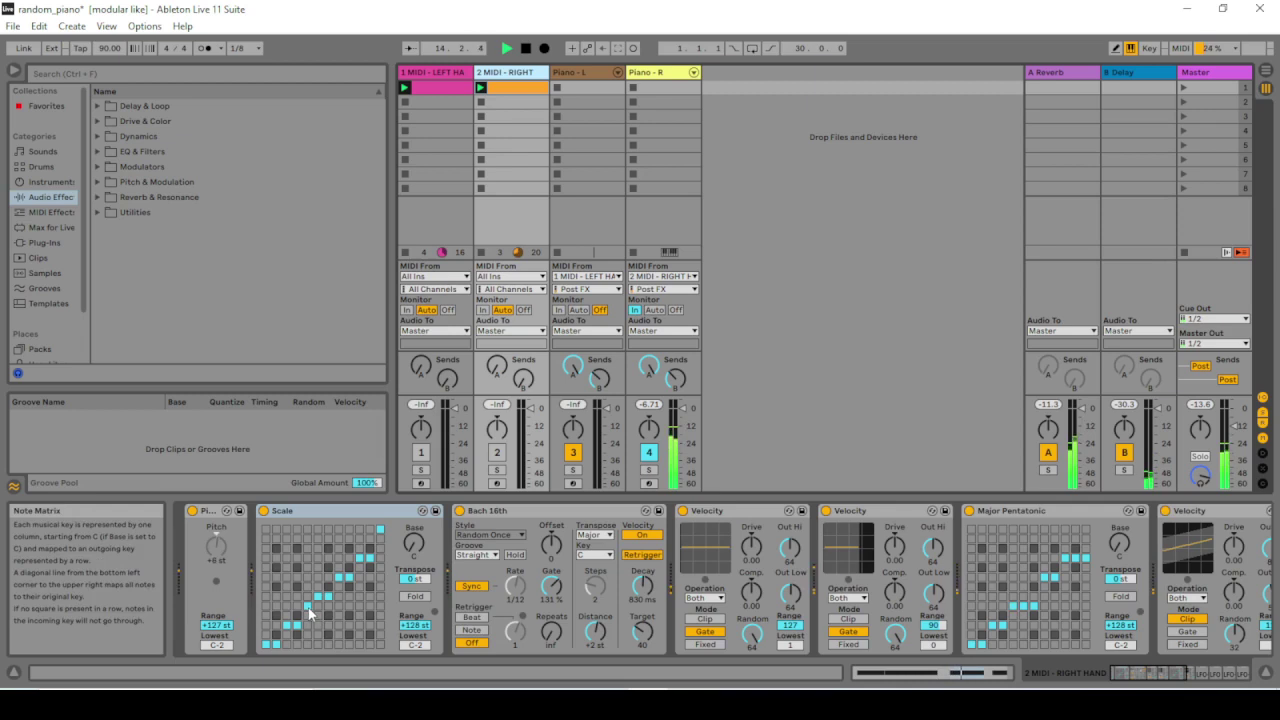
pyautogui.click(505, 510)
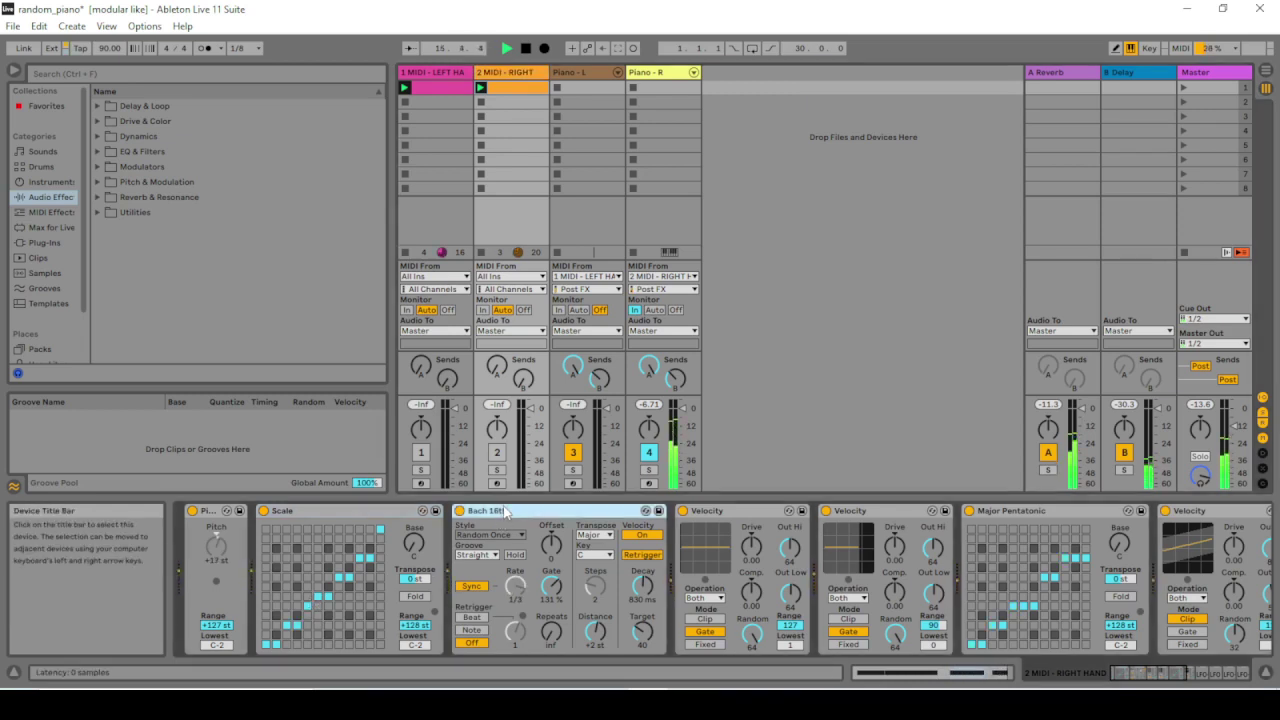
pyautogui.click(736, 510)
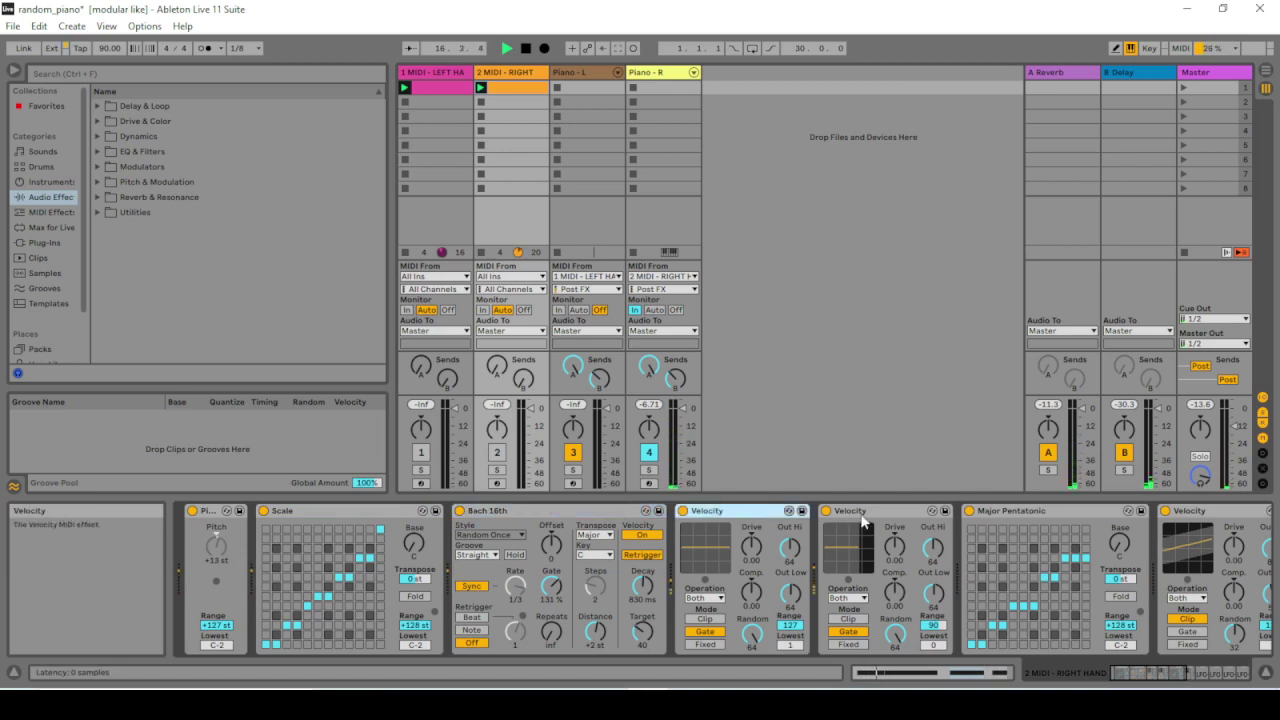
pyautogui.click(860, 511)
pyautogui.click(746, 511)
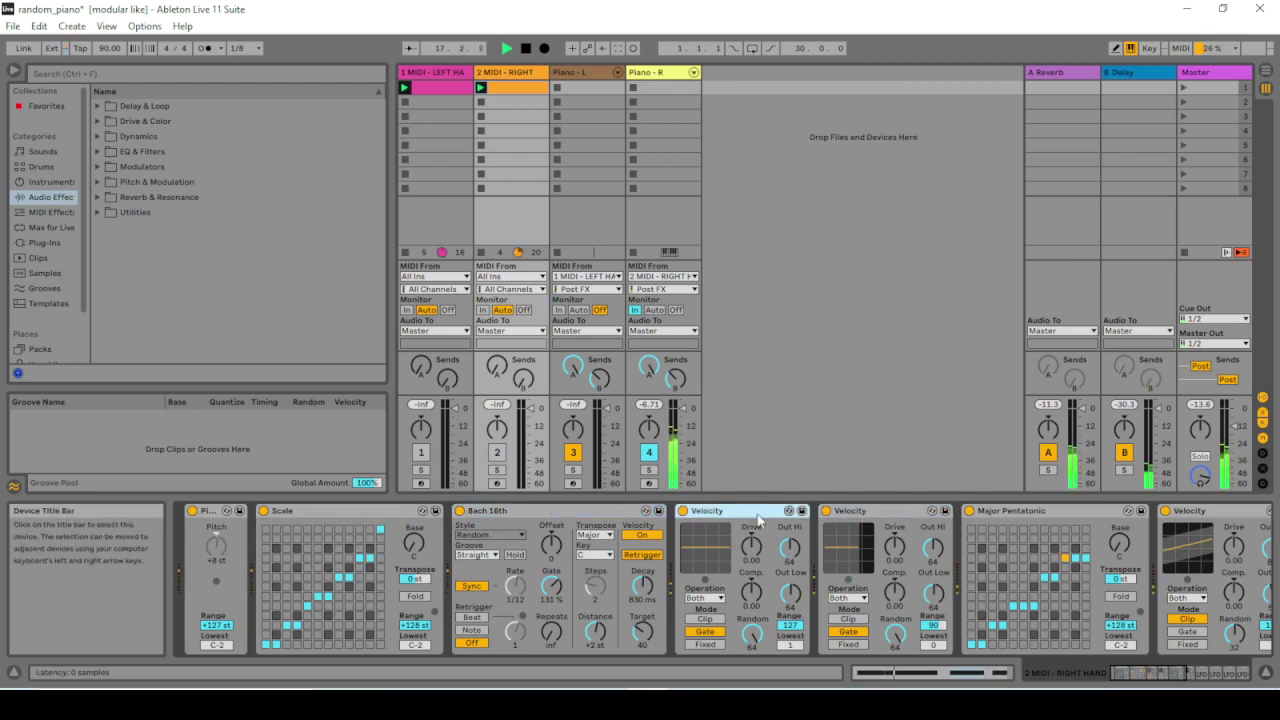
pyautogui.click(880, 513)
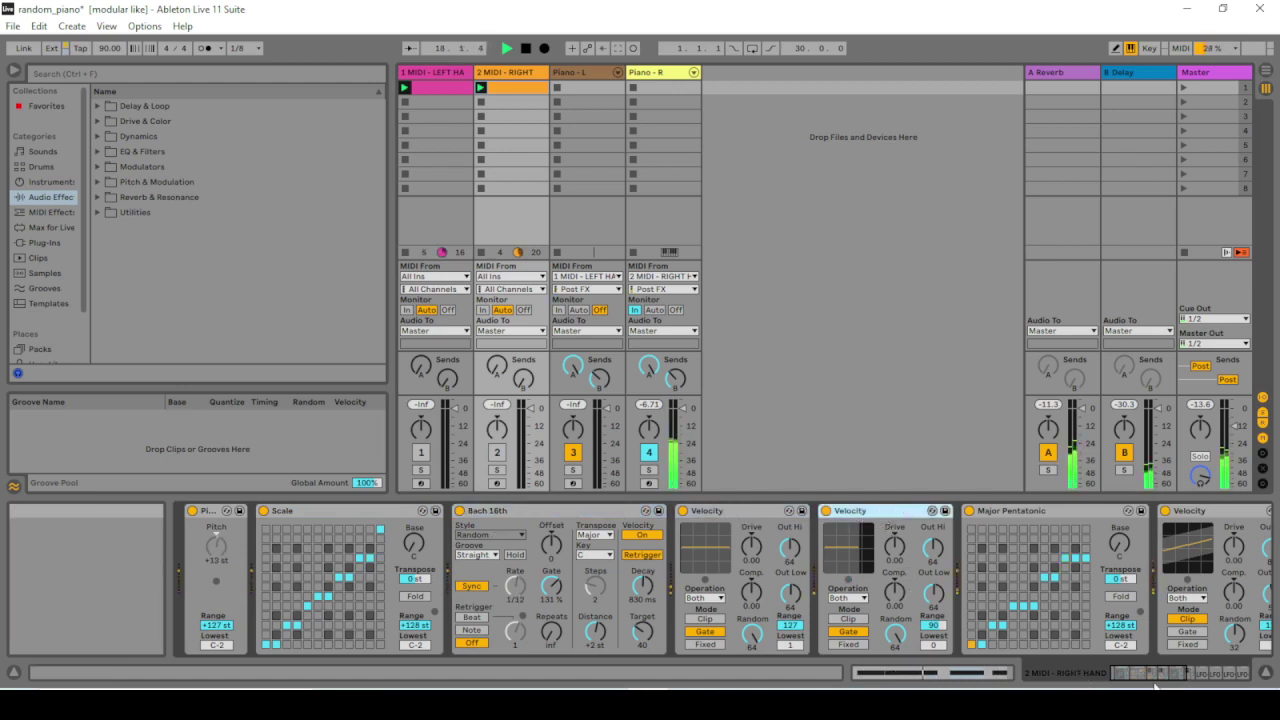
pyautogui.moveTo(1155, 684); pyautogui.dragTo(1178, 682)
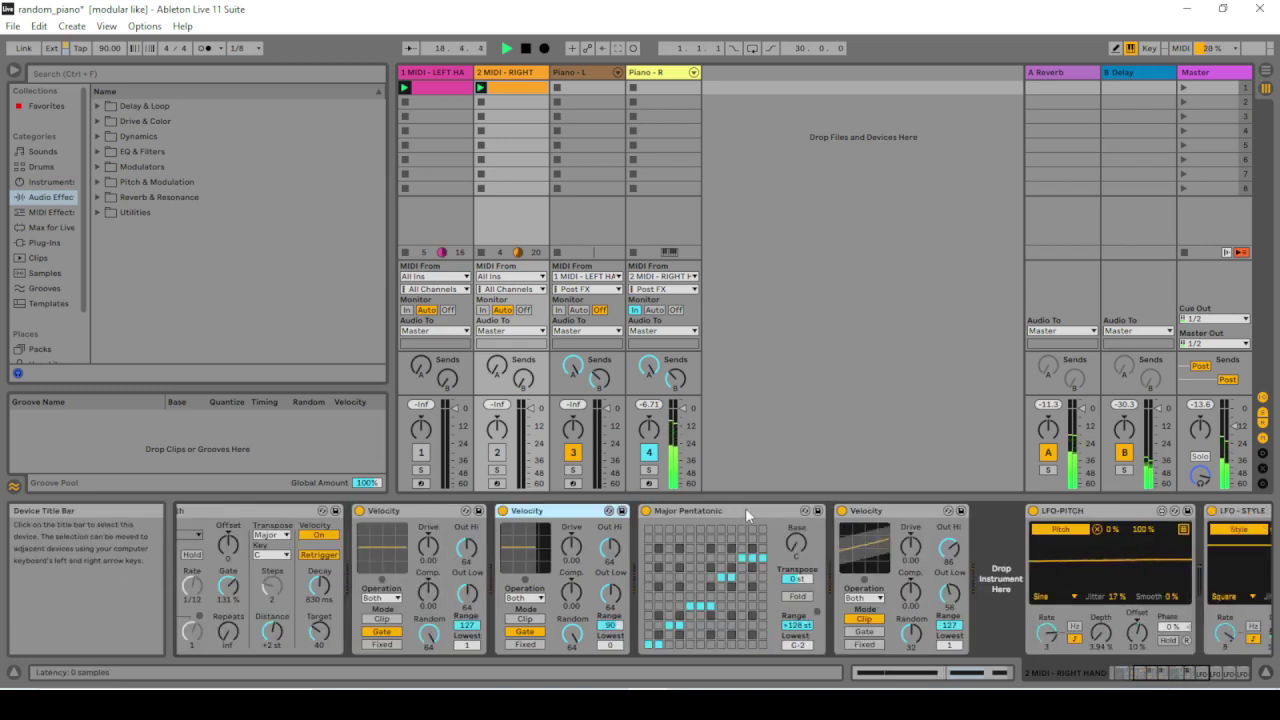
pyautogui.click(745, 509)
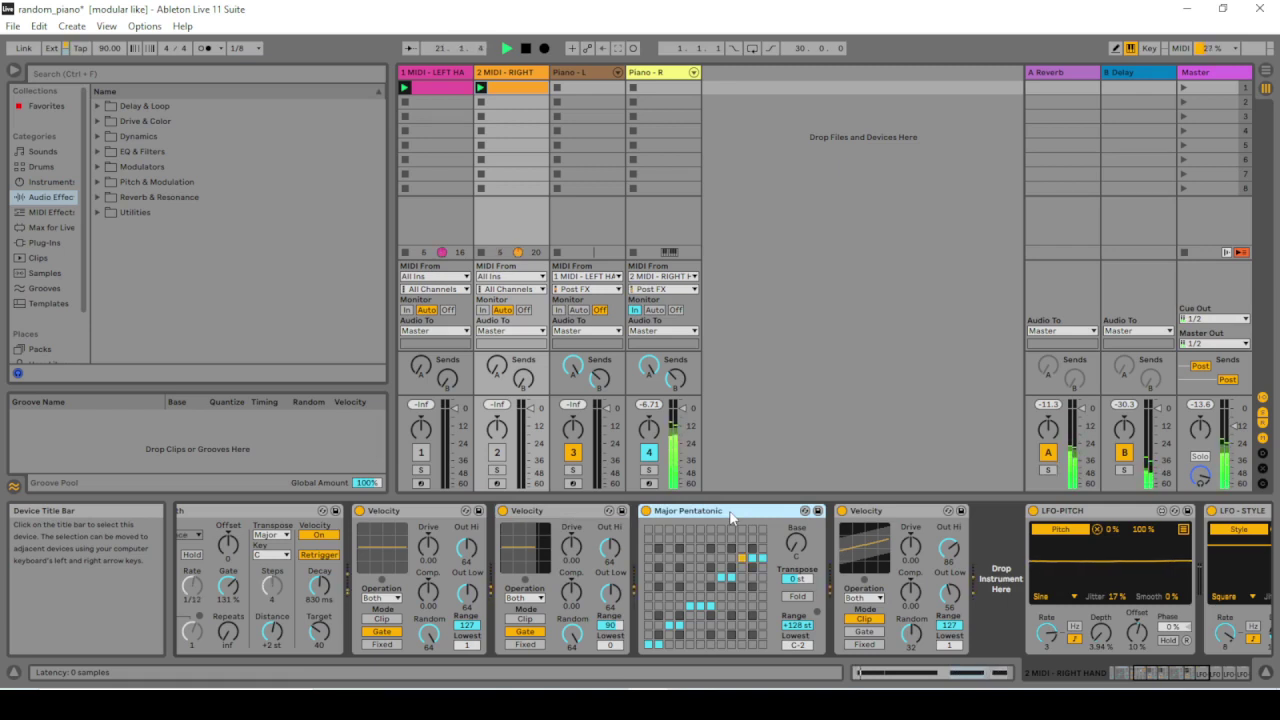
pyautogui.click(857, 512)
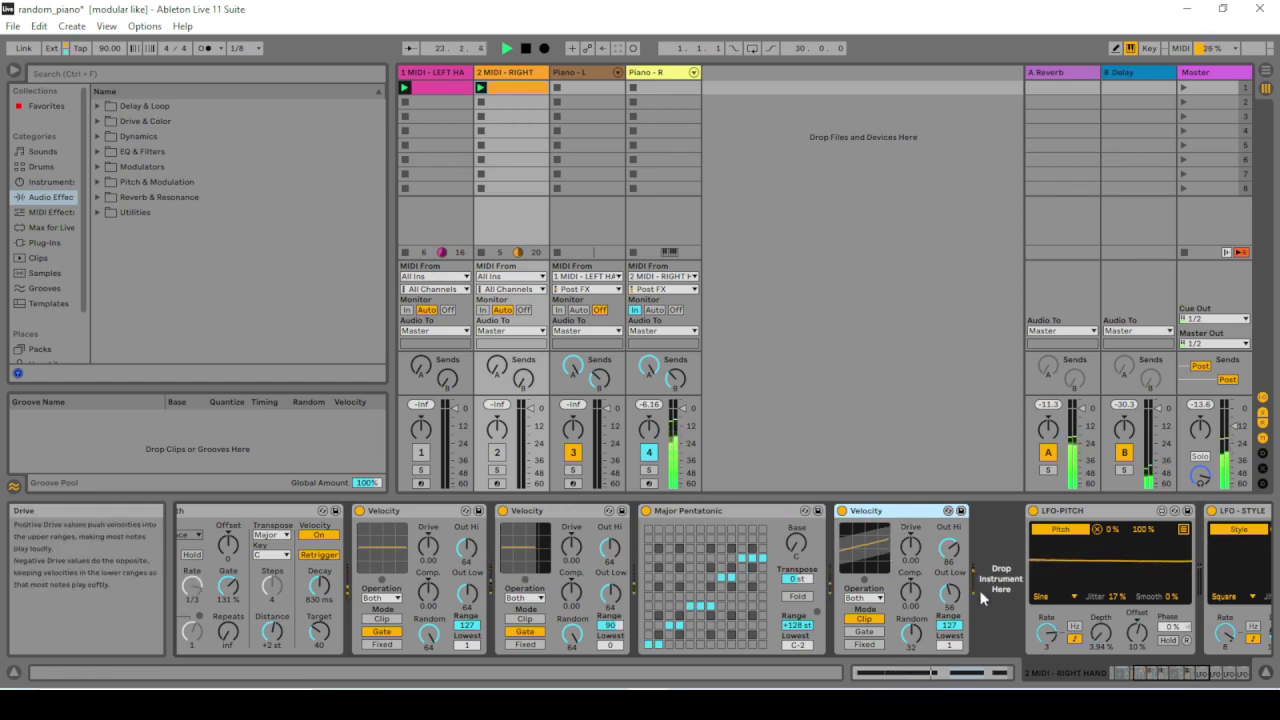
pyautogui.click(1155, 676)
pyautogui.moveTo(1155, 676); pyautogui.dragTo(1144, 678)
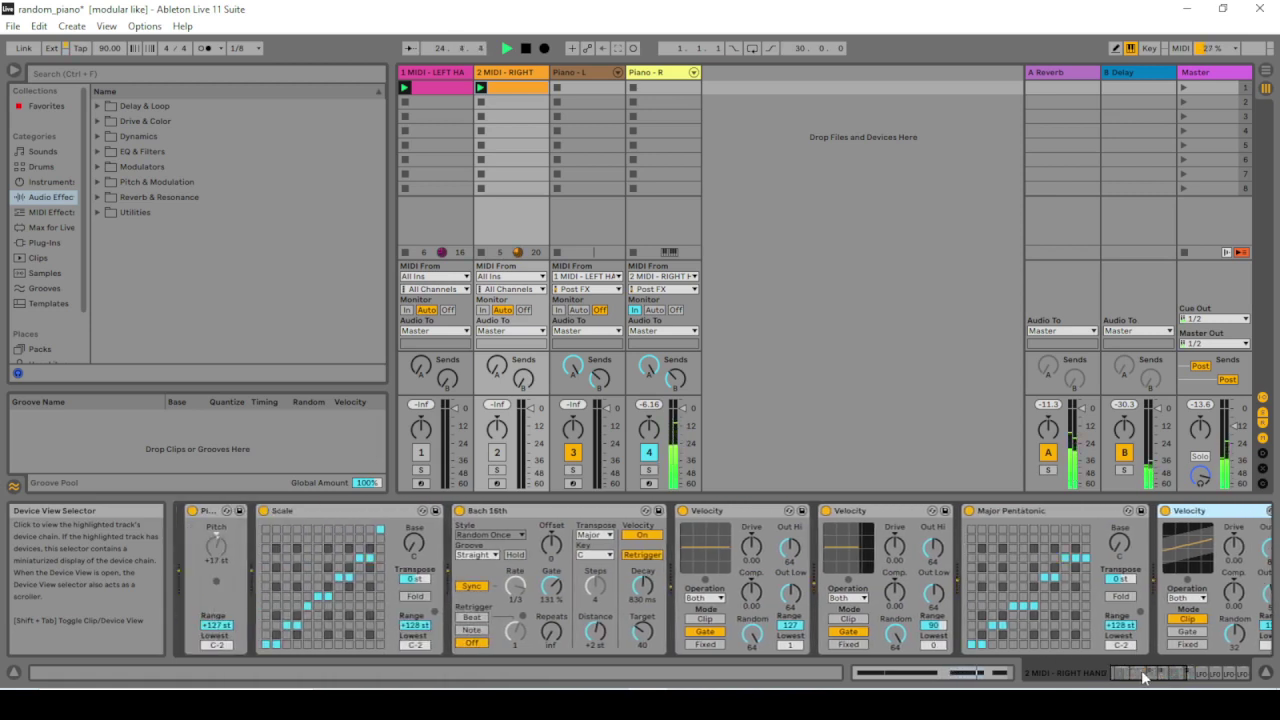
pyautogui.click(557, 506)
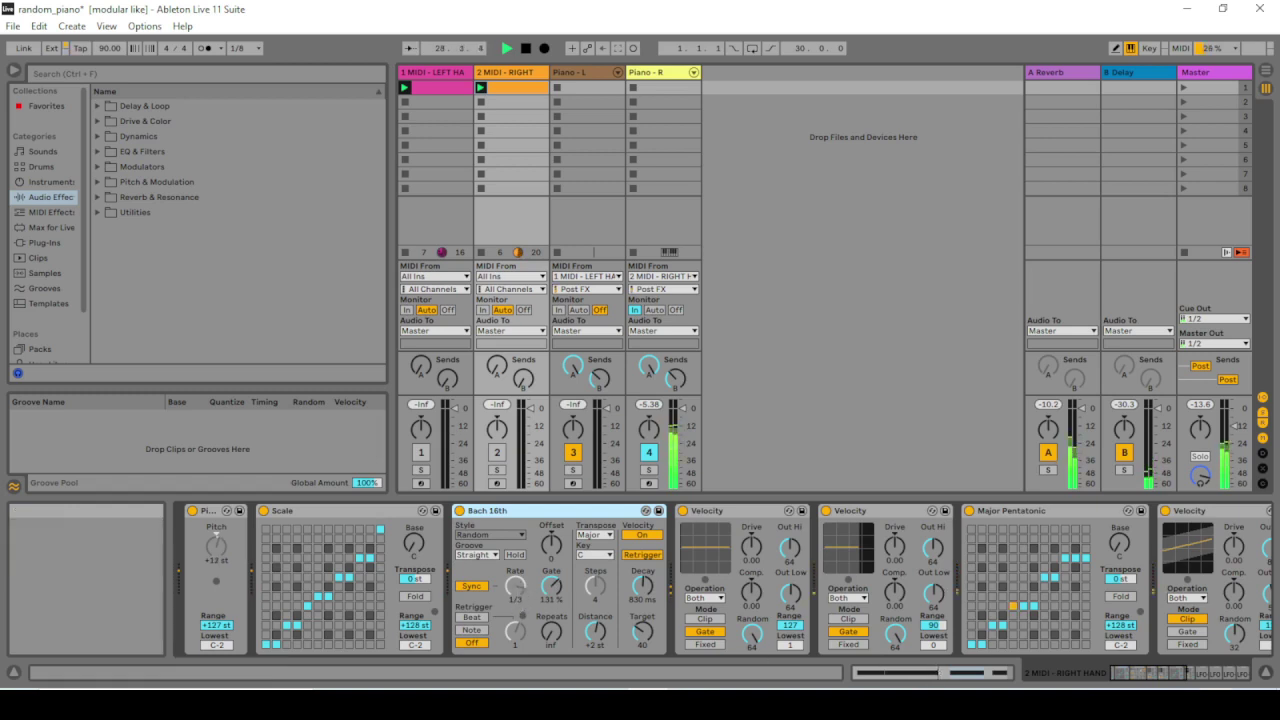
pyautogui.click(1196, 678)
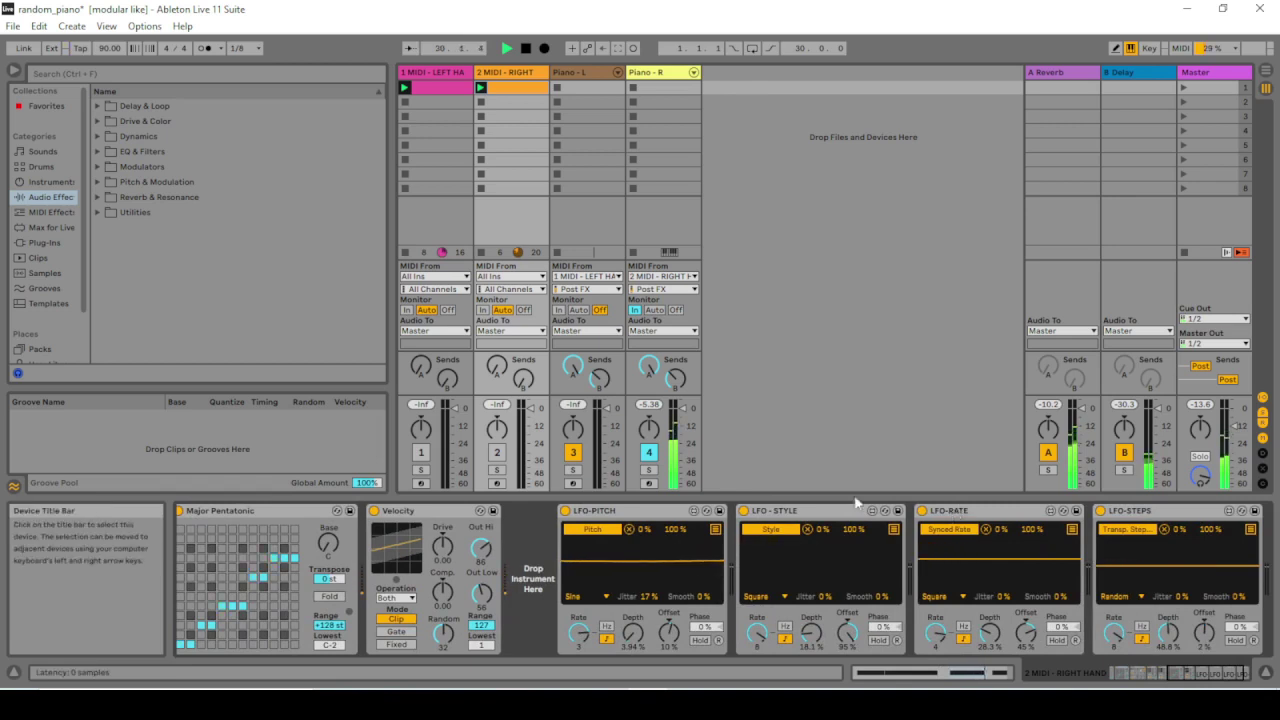
pyautogui.click(810, 512)
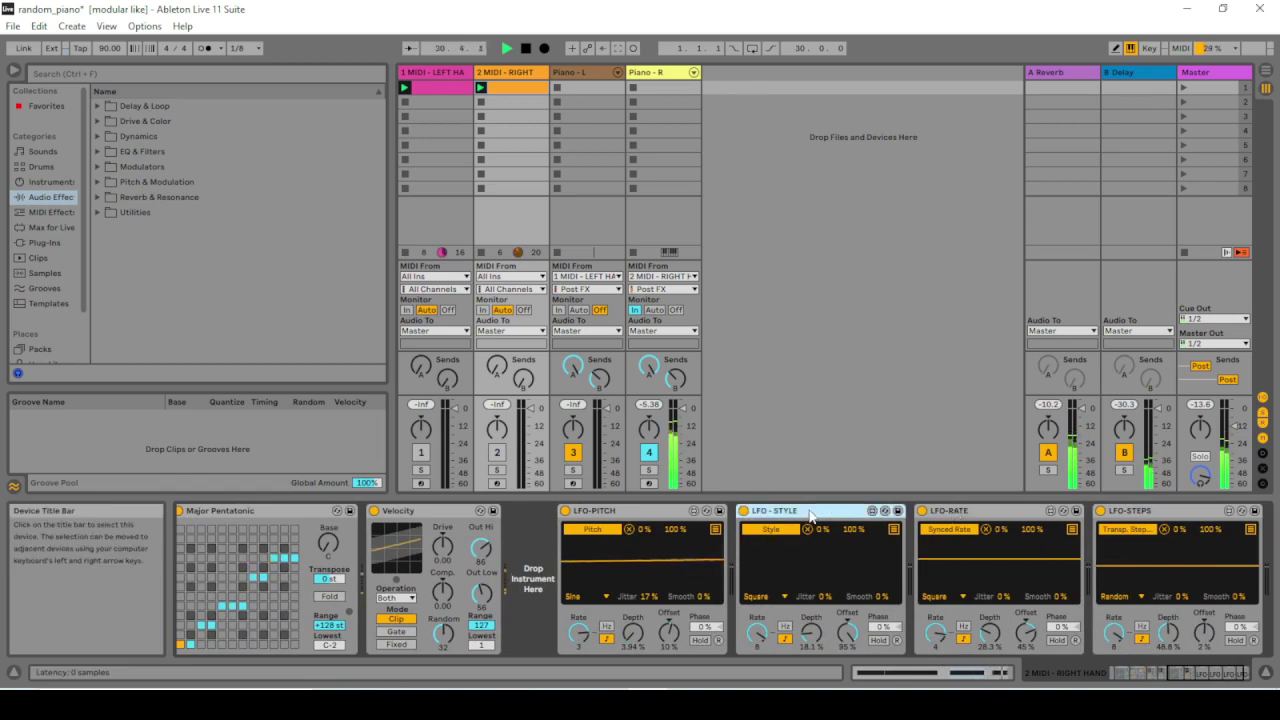
pyautogui.click(1168, 674)
pyautogui.moveTo(1165, 677); pyautogui.dragTo(1142, 677)
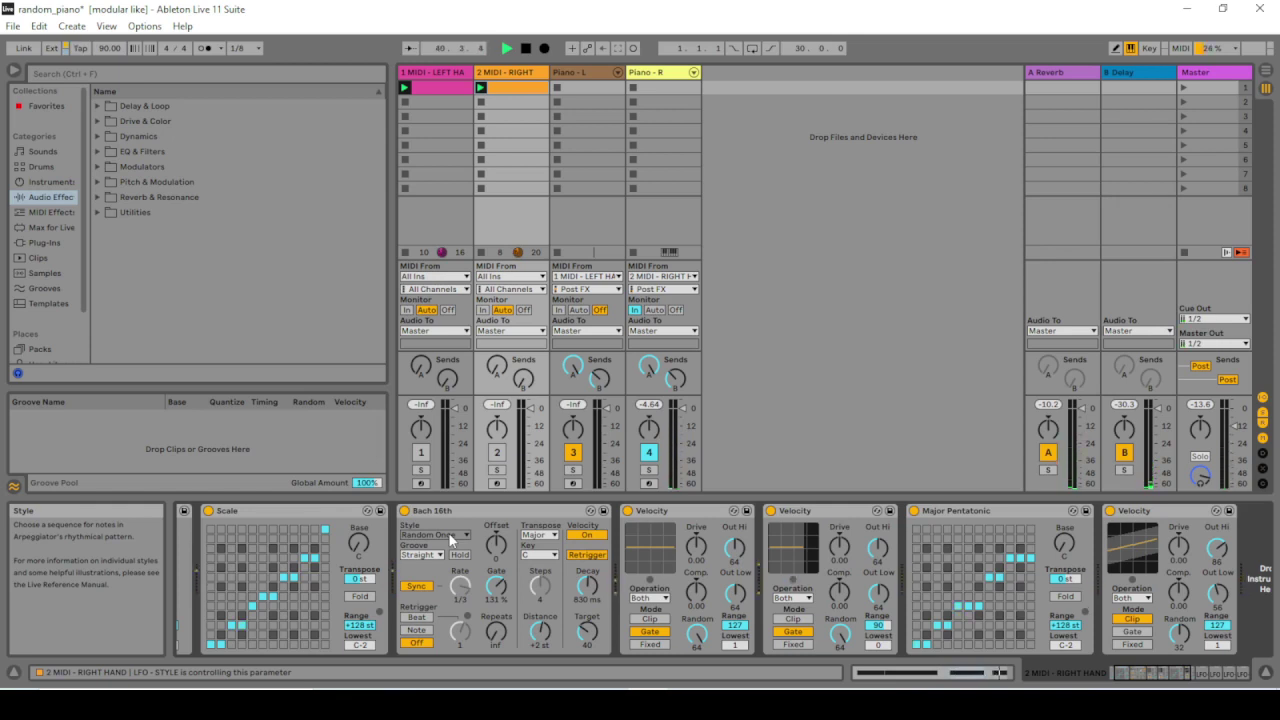
pyautogui.click(1150, 678)
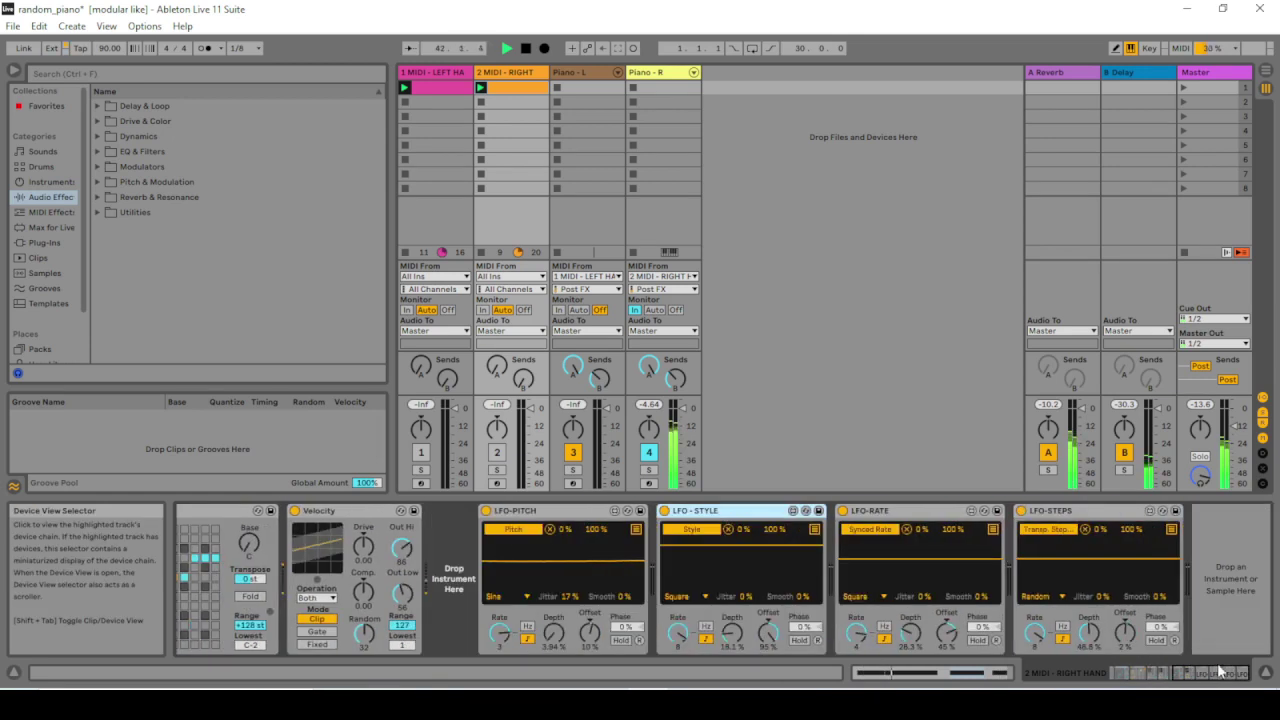
pyautogui.click(905, 515)
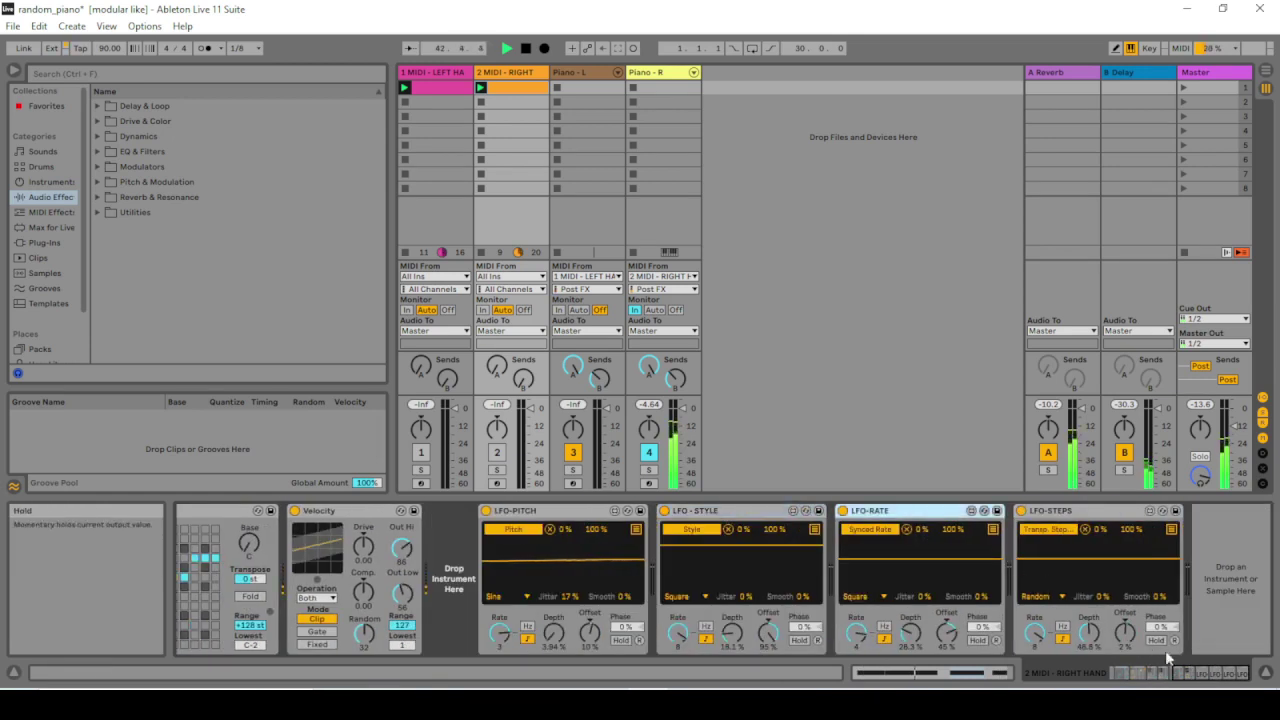
pyautogui.click(1120, 677)
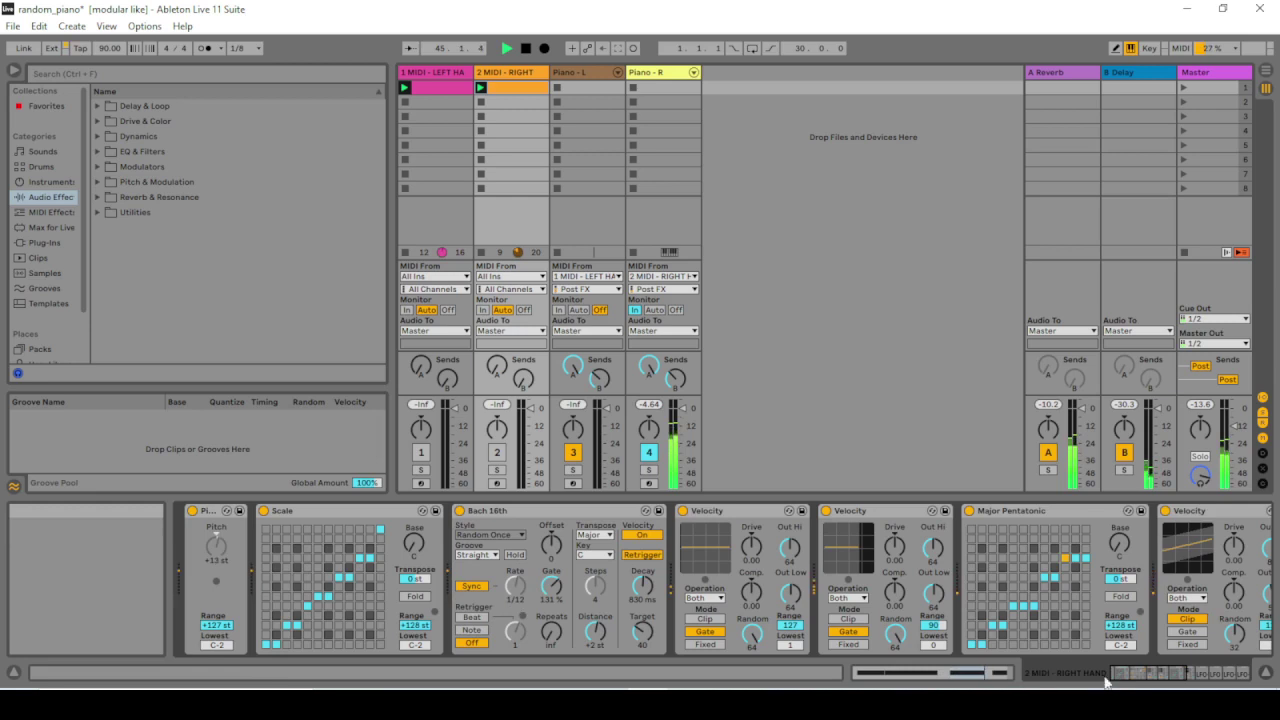
pyautogui.click(739, 508)
pyautogui.click(858, 512)
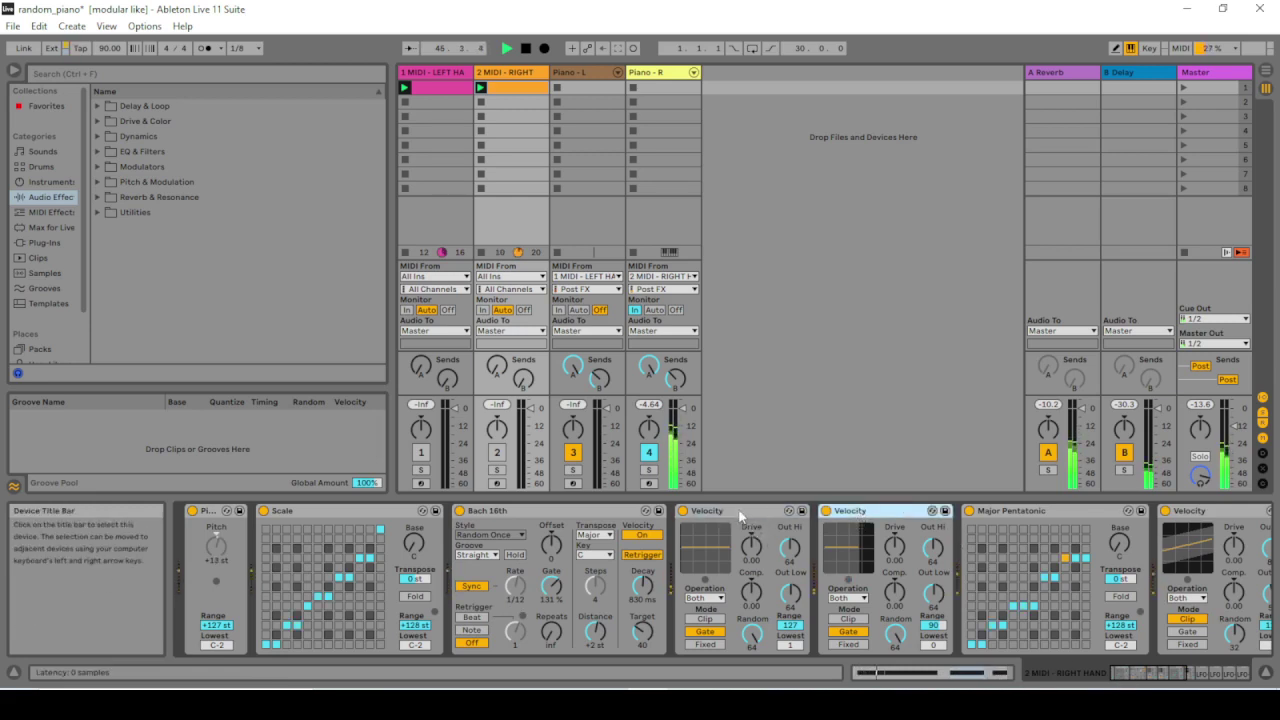
pyautogui.click(737, 508)
pyautogui.click(858, 512)
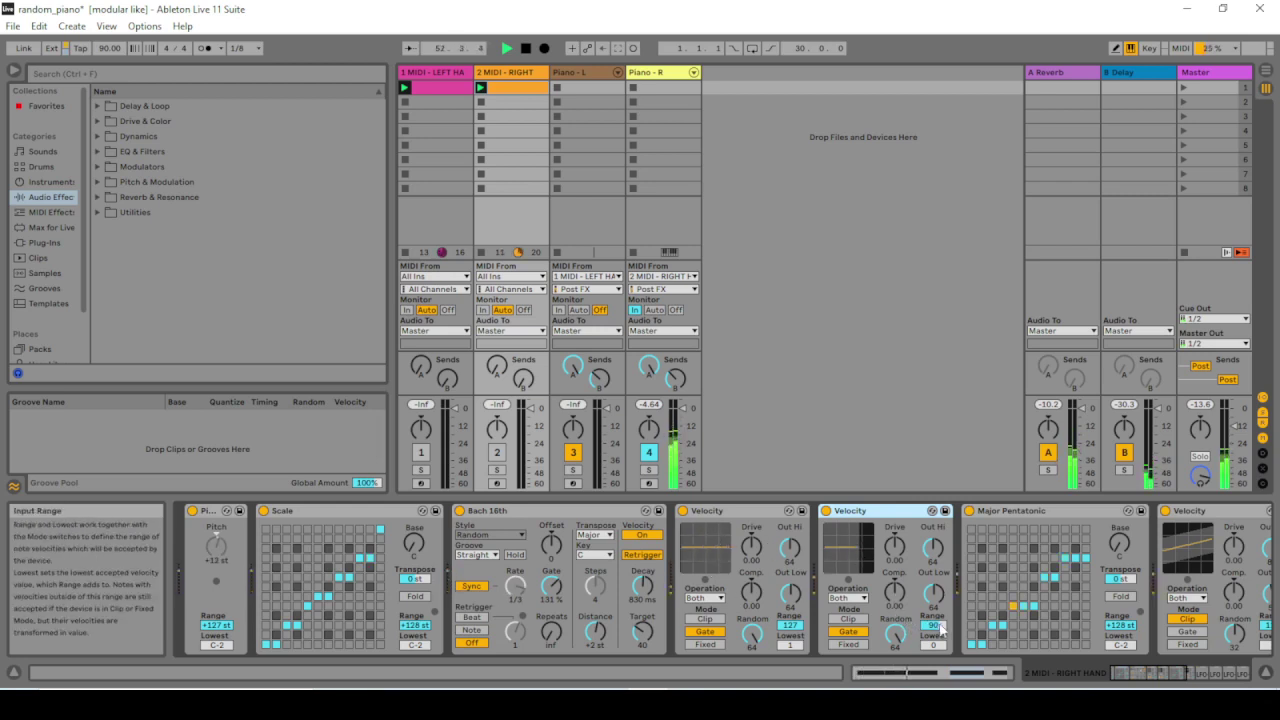
pyautogui.scroll(10, 931, 626)
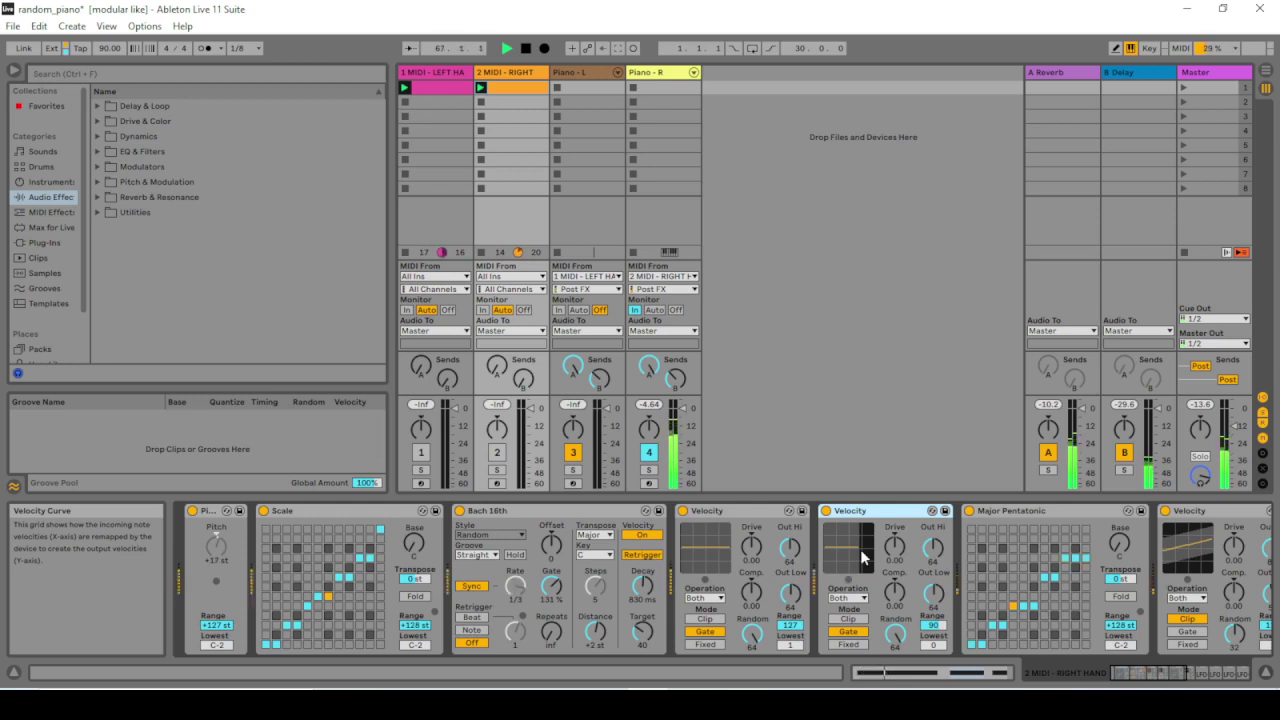
# - Scroll the right-hand chain past Major Pentatonic and the last Velocity to LFO-PITCH, LFO-STYLE, LFO-RATE
pyautogui.click(1160, 678)
pyautogui.moveTo(1160, 678); pyautogui.dragTo(1167, 669)
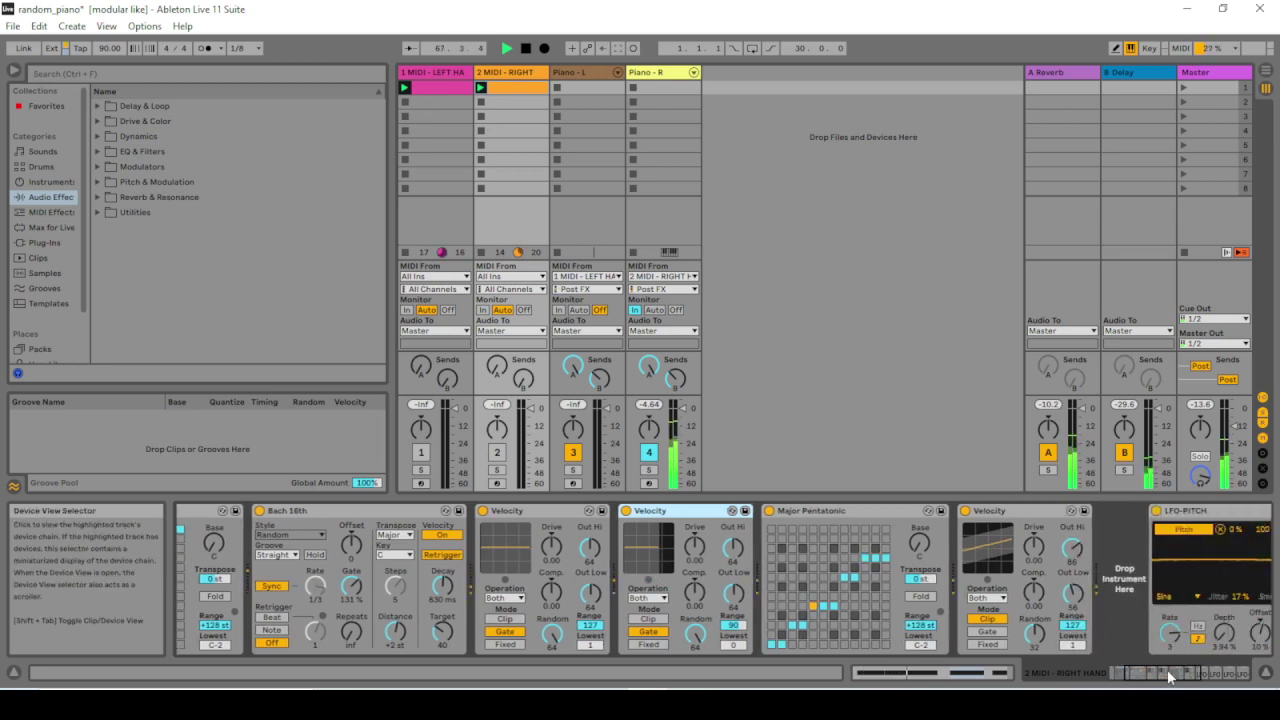
pyautogui.click(844, 514)
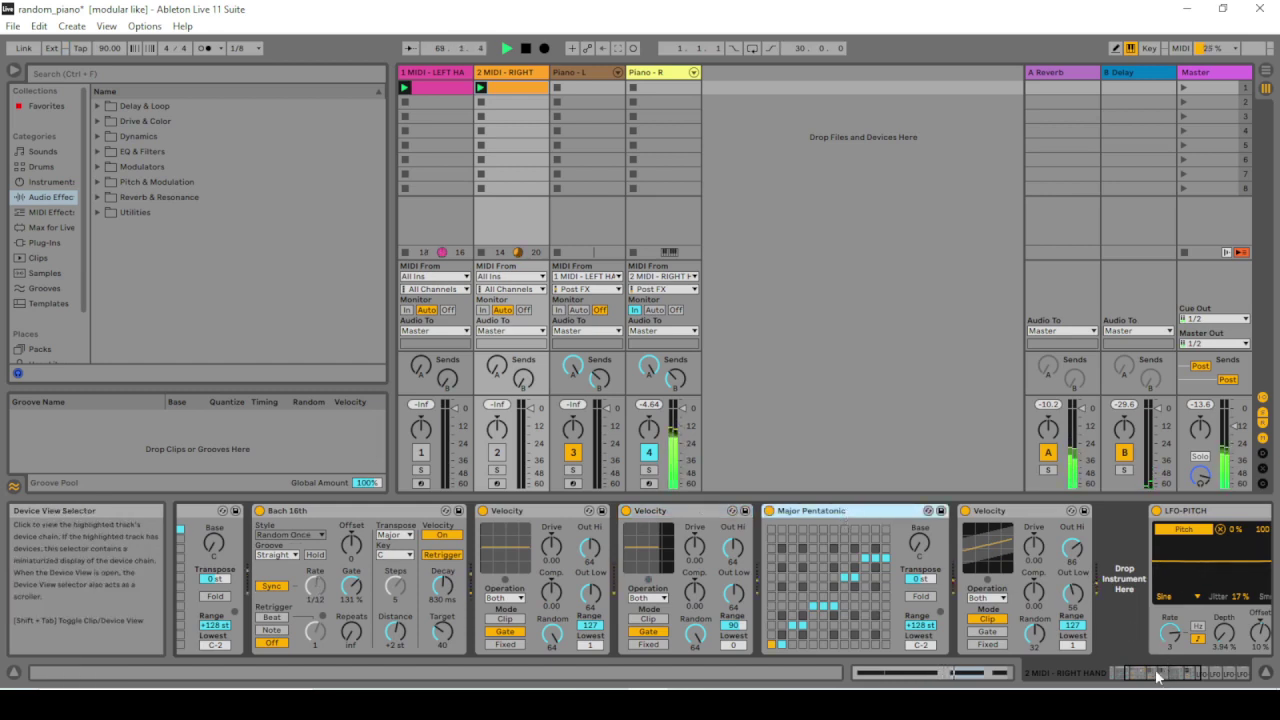
pyautogui.moveTo(1155, 676); pyautogui.dragTo(1173, 676)
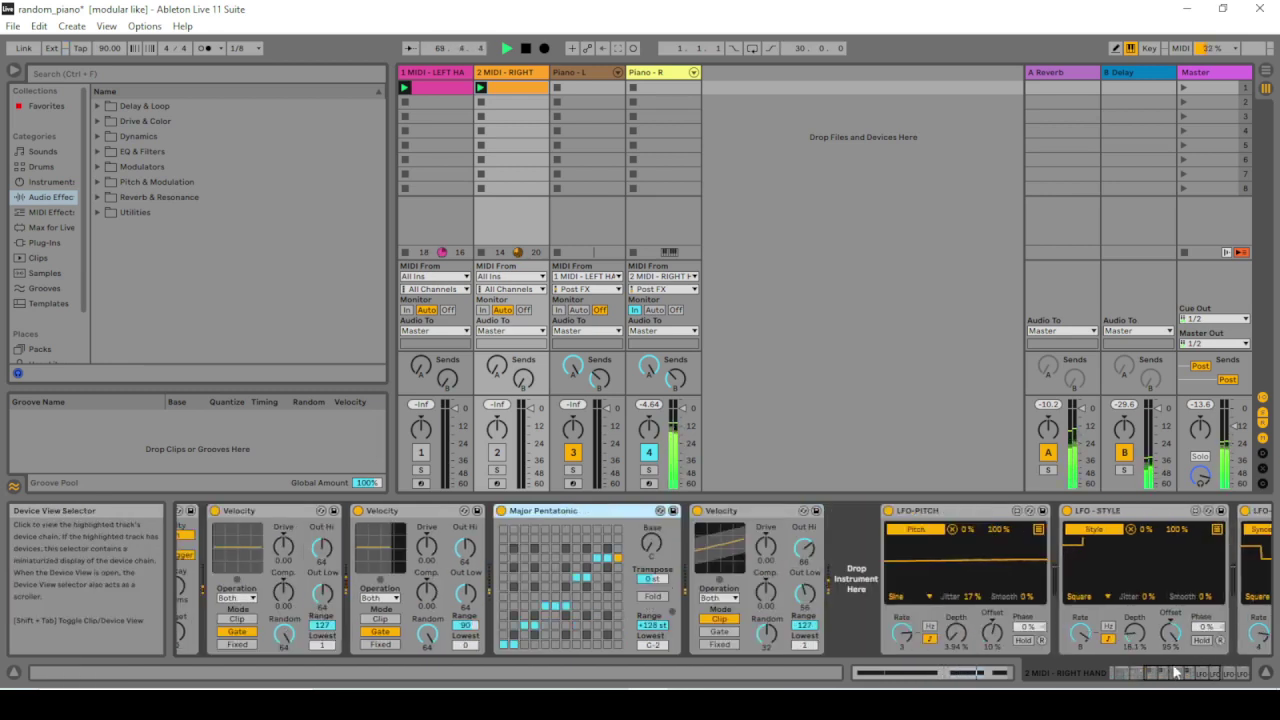
pyautogui.click(769, 511)
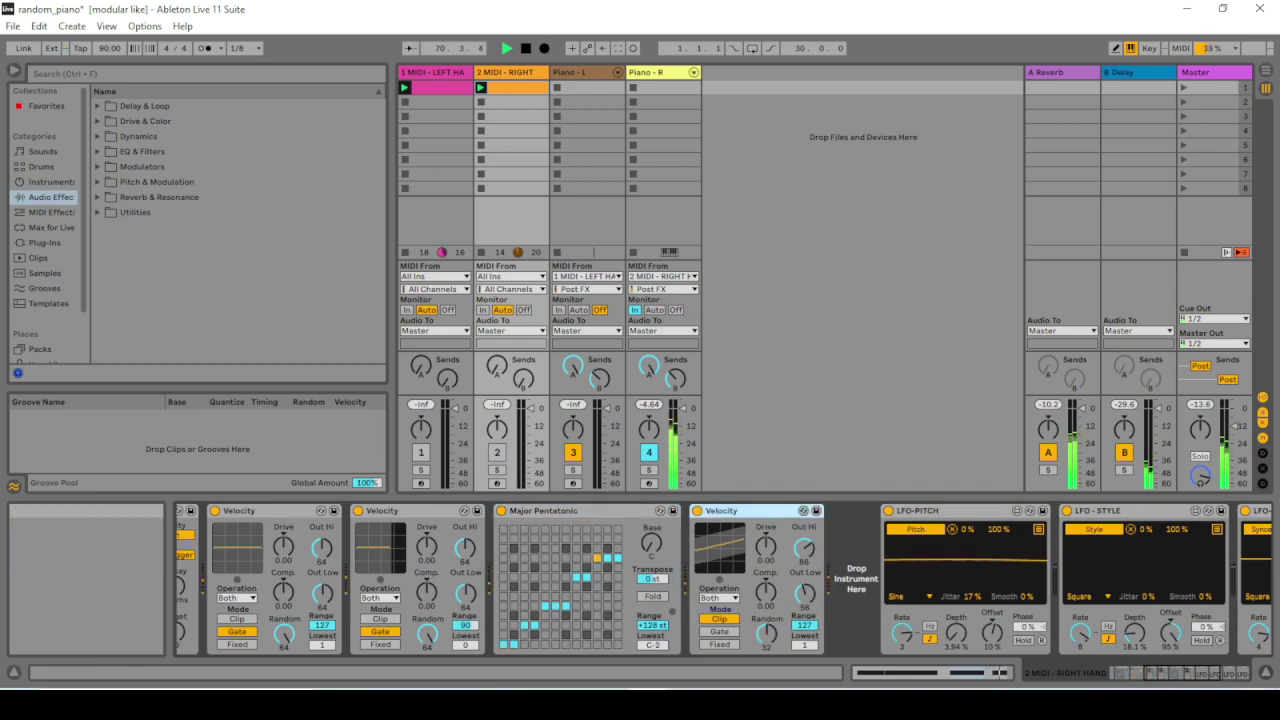
pyautogui.moveTo(1176, 676)
pyautogui.mouseDown()
pyautogui.moveTo(1198, 678)
pyautogui.moveTo(1183, 676)
pyautogui.mouseUp()
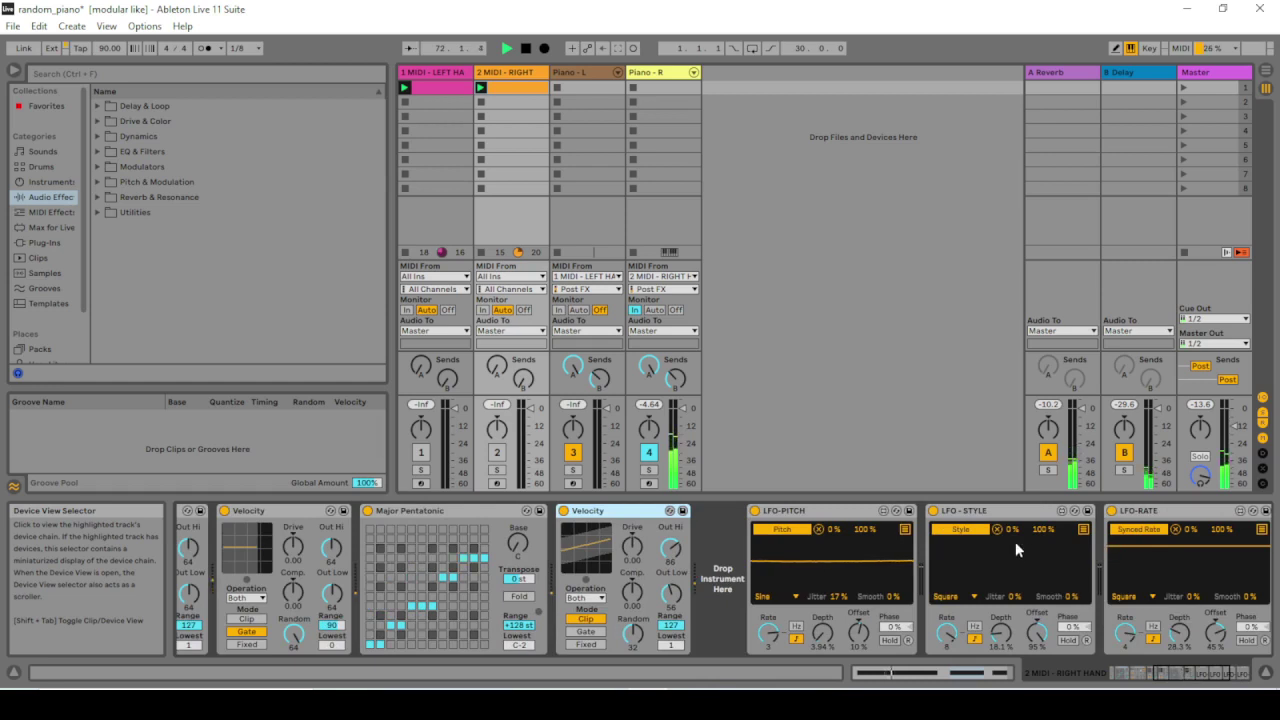
# - Set Piano - L monitoring to In and raise Master volume to -15.6 dB
pyautogui.click(558, 310)
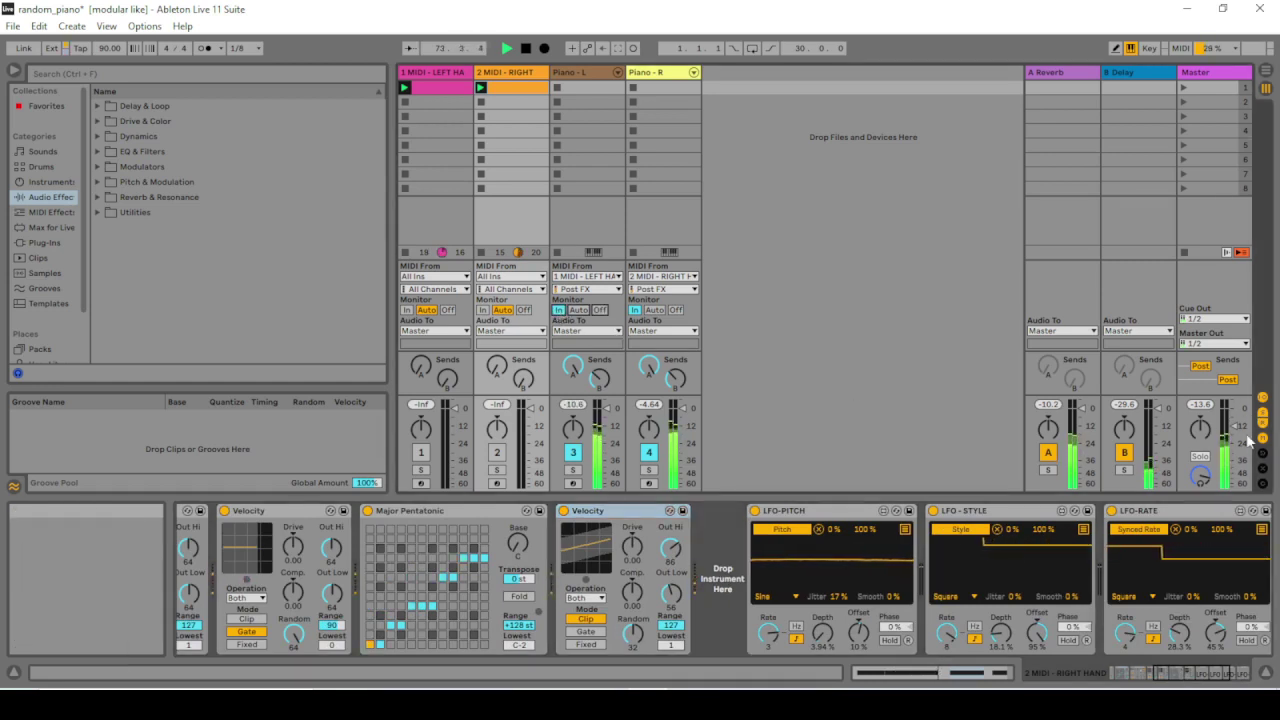
pyautogui.moveTo(1240, 426); pyautogui.dragTo(1235, 411)
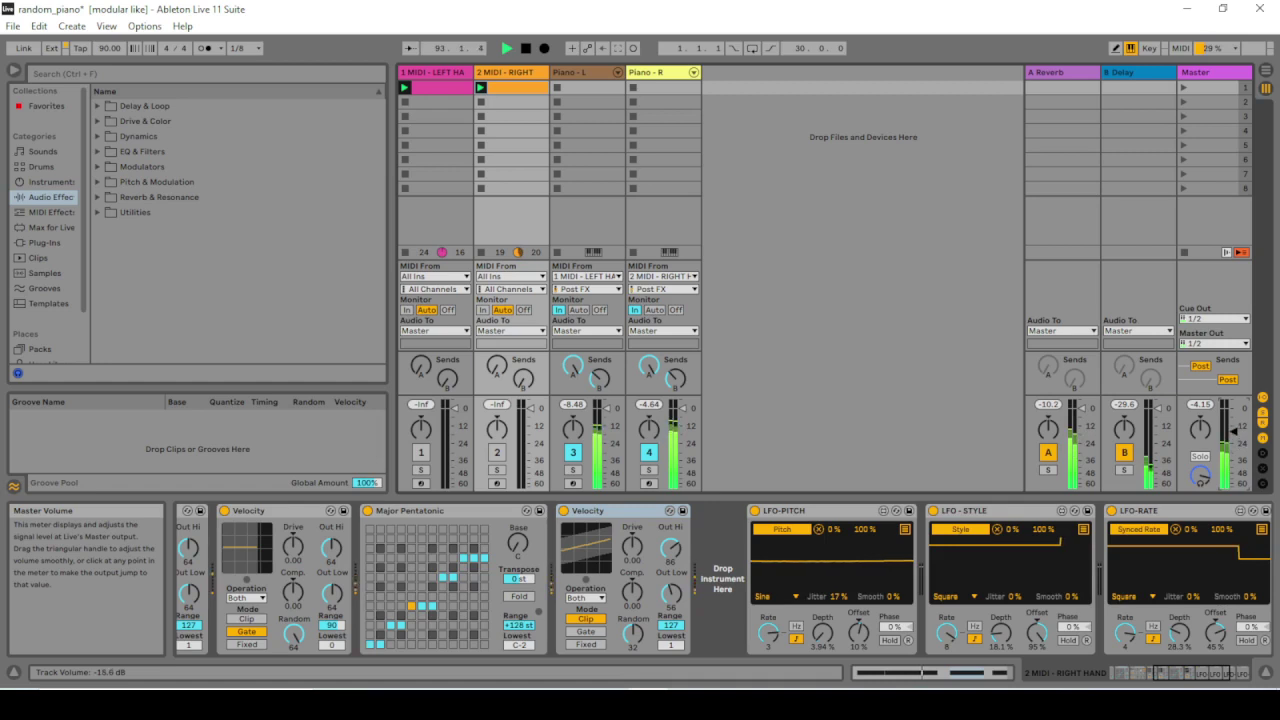
# - Push the Master track volume up to 0.0 dB while playback continues
pyautogui.moveTo(1234, 434); pyautogui.dragTo(1233, 407)
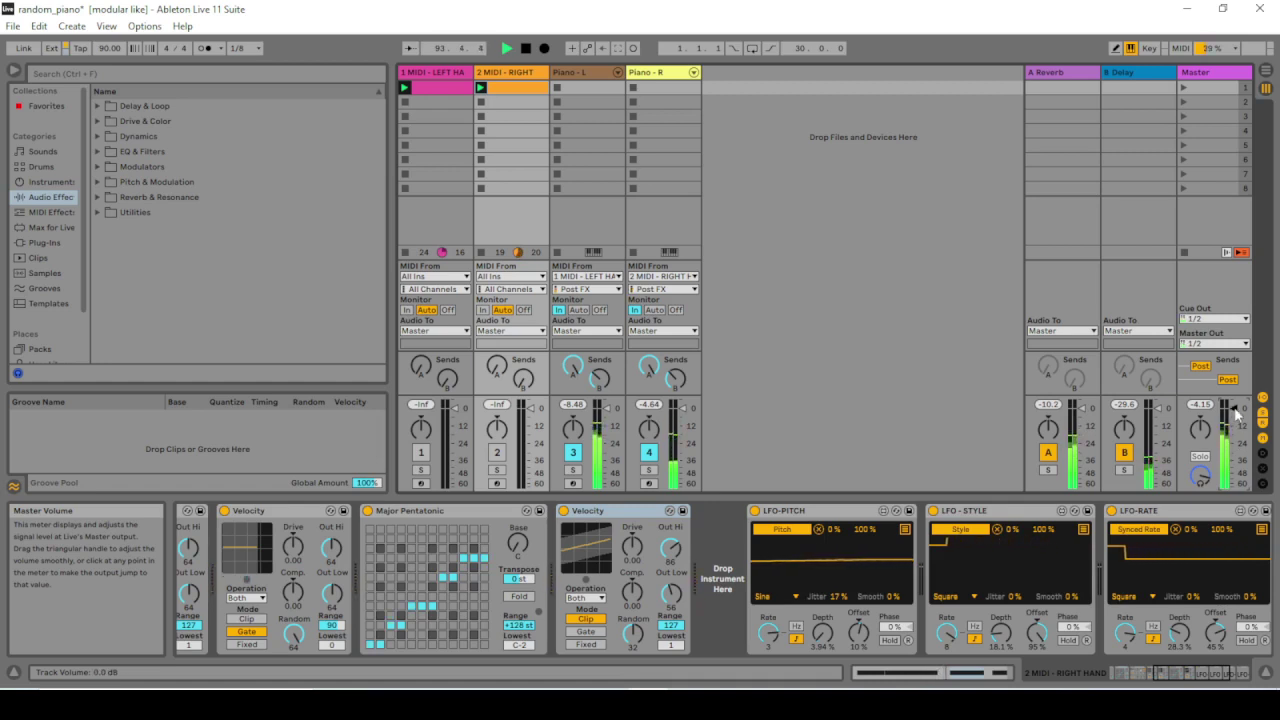